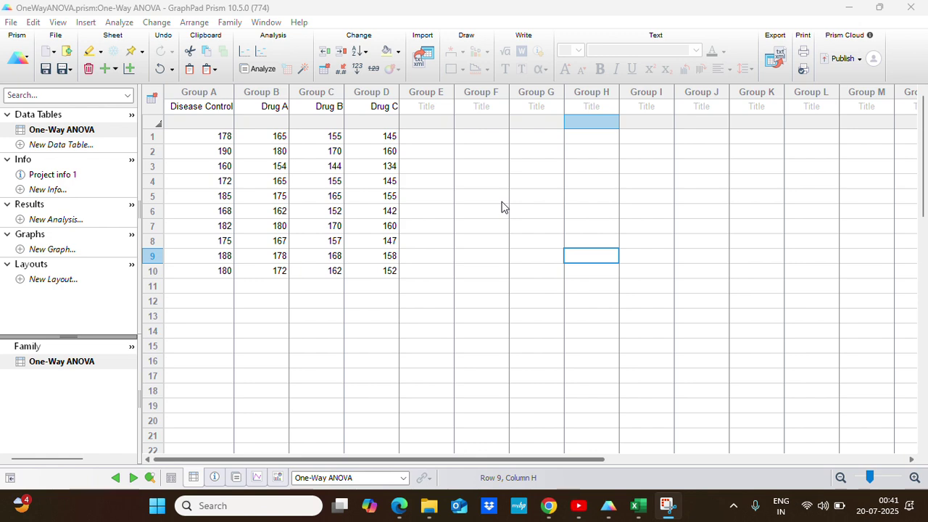
{"action": "left_click", "coordinate": [915, 477]}
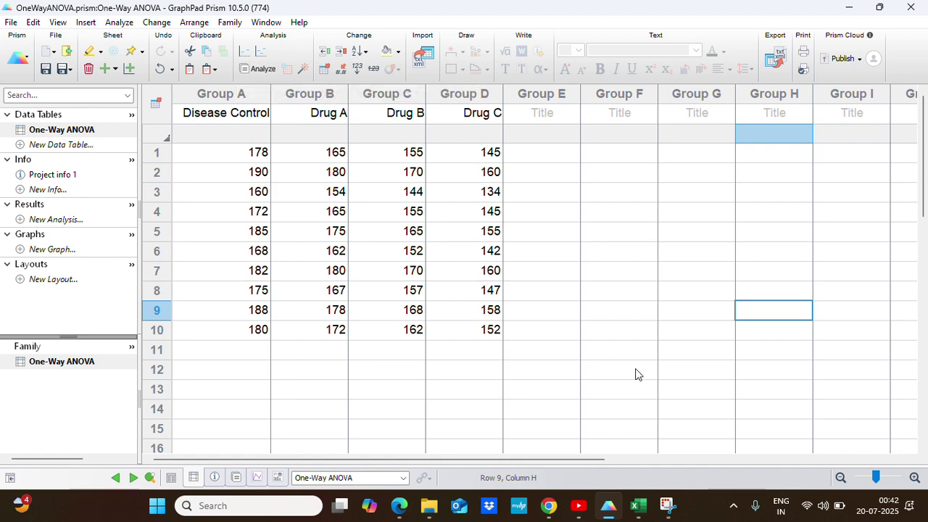
{"action": "left_click", "coordinate": [840, 477]}
{"action": "left_click", "coordinate": [840, 478]}
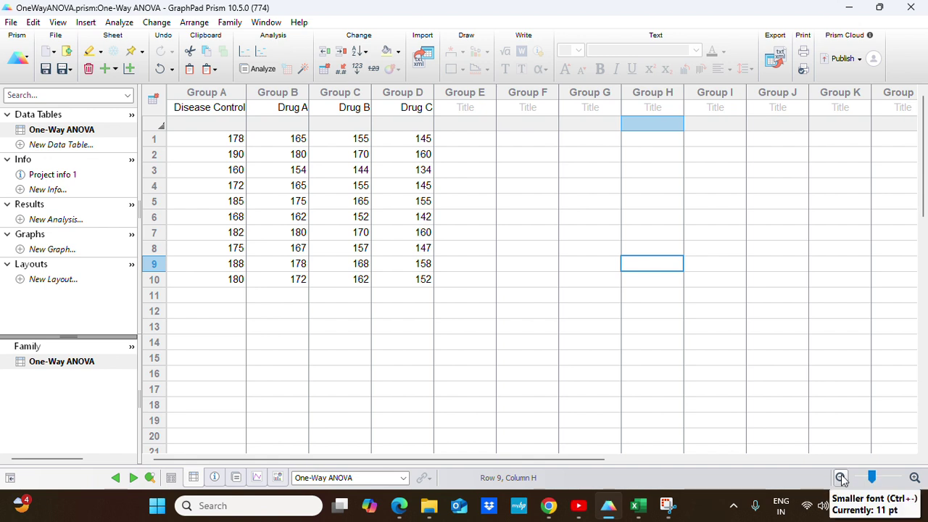
{"action": "left_click", "coordinate": [840, 478]}
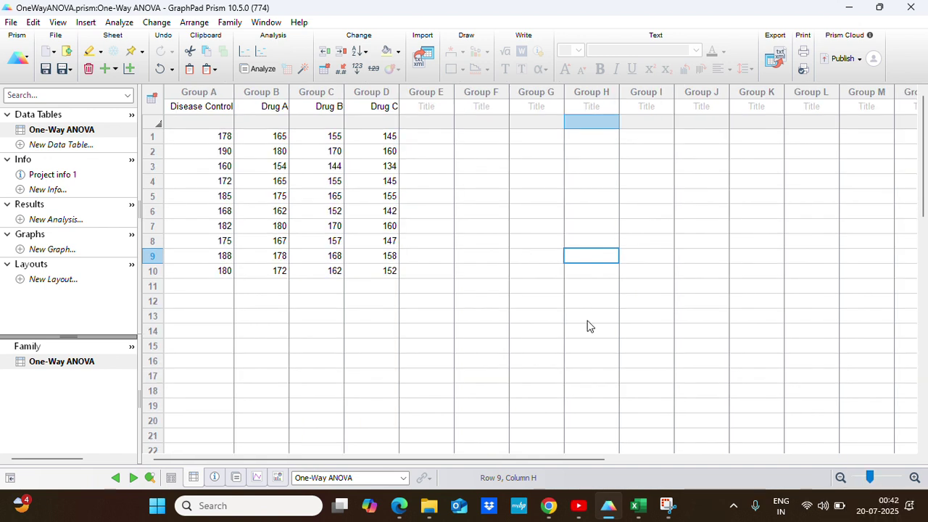
Set up a one-way ANOVA on the Disease Control, Drug A, Drug B and Drug C data sets.
{"action": "left_click", "coordinate": [258, 72]}
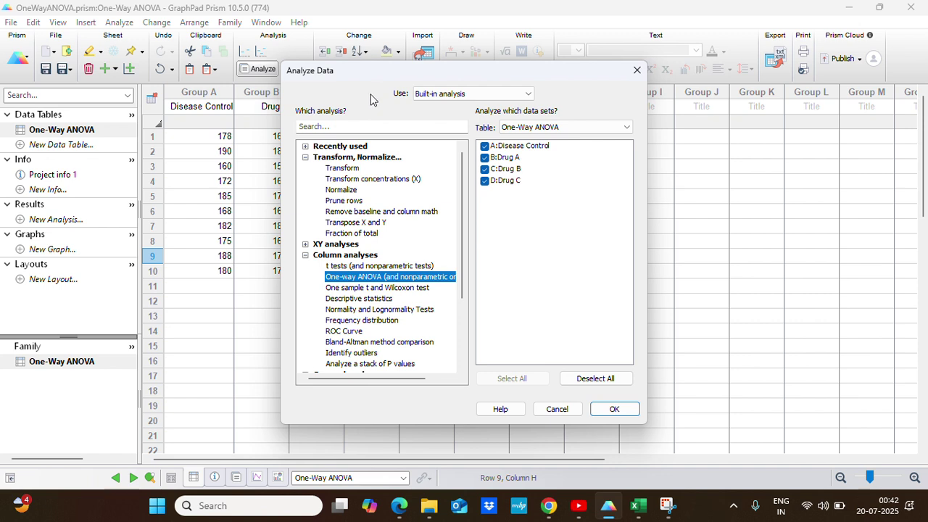
{"action": "left_click", "coordinate": [373, 279]}
{"action": "left_click", "coordinate": [615, 411]}
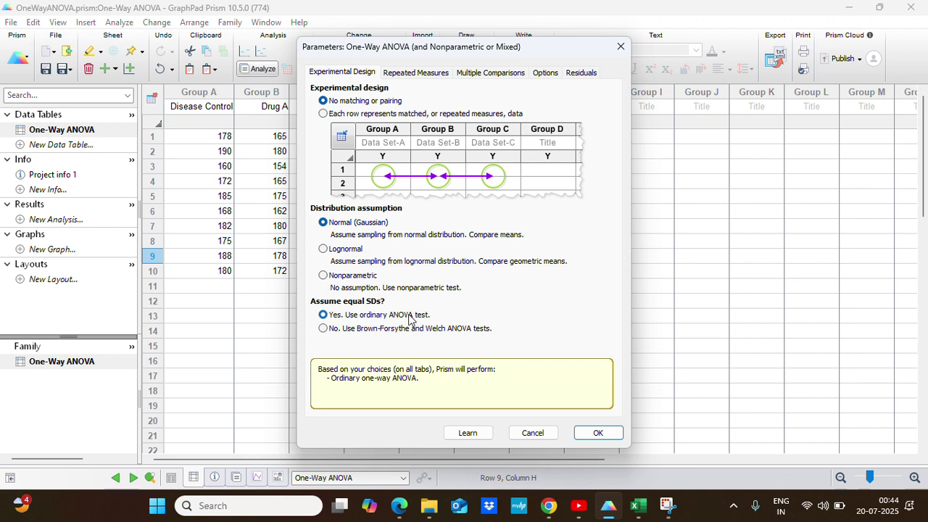
Set the followup tests to compare the mean of each column with the control column, Column A: Disease Control.
{"action": "left_click", "coordinate": [412, 75]}
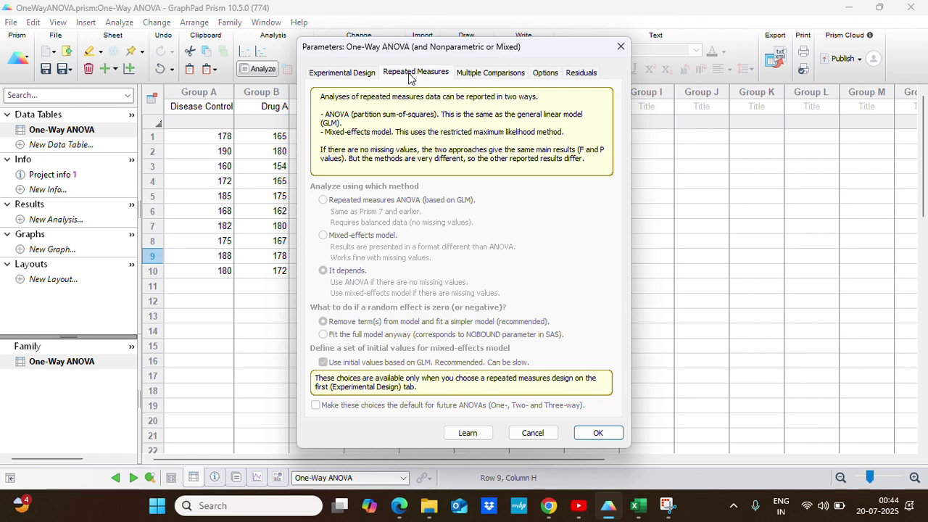
{"action": "left_click", "coordinate": [355, 76]}
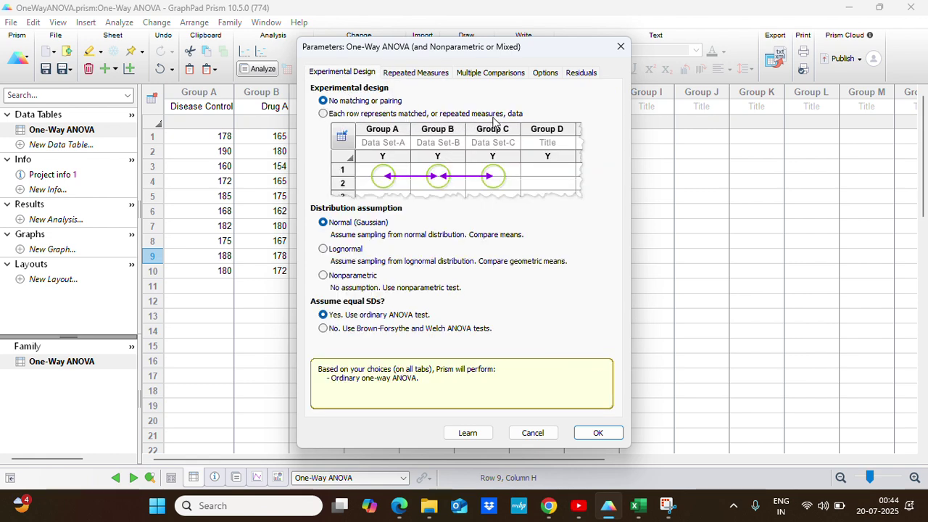
{"action": "left_click", "coordinate": [424, 77]}
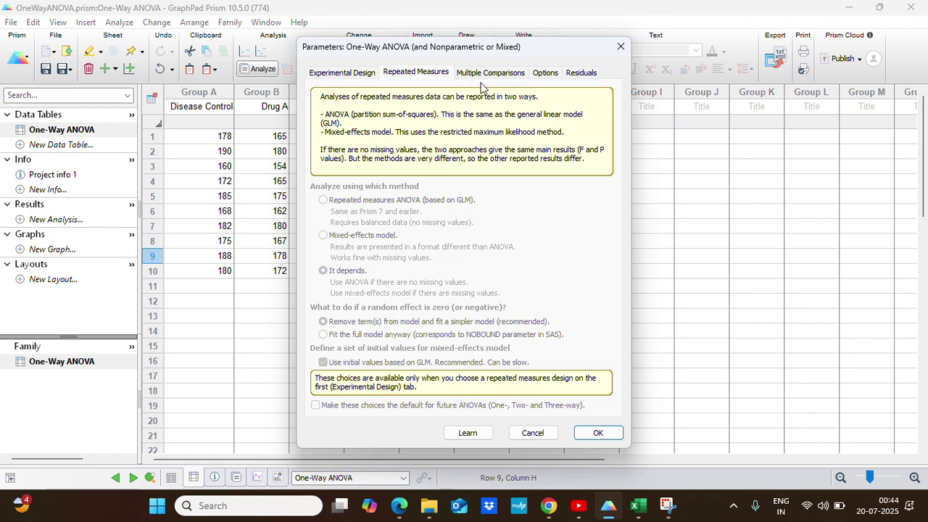
{"action": "left_click", "coordinate": [484, 75]}
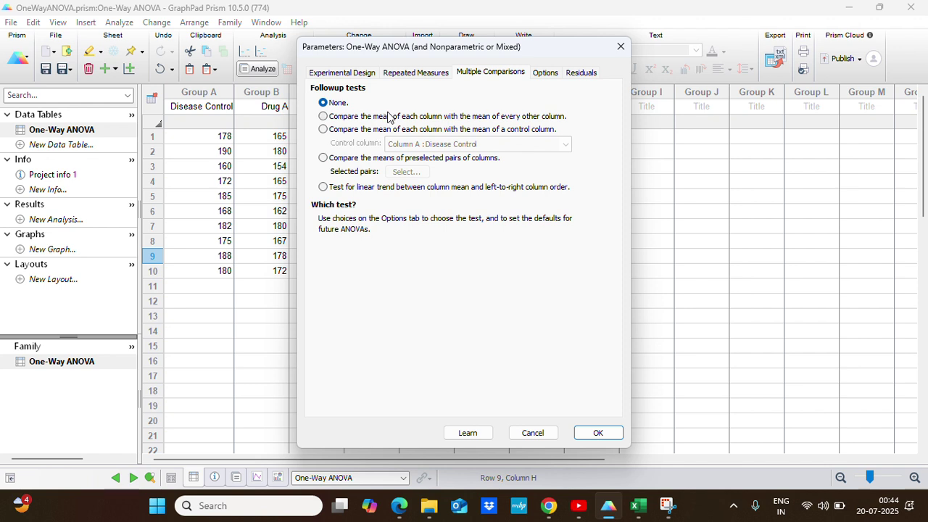
{"action": "left_click", "coordinate": [324, 117]}
{"action": "left_click", "coordinate": [324, 130]}
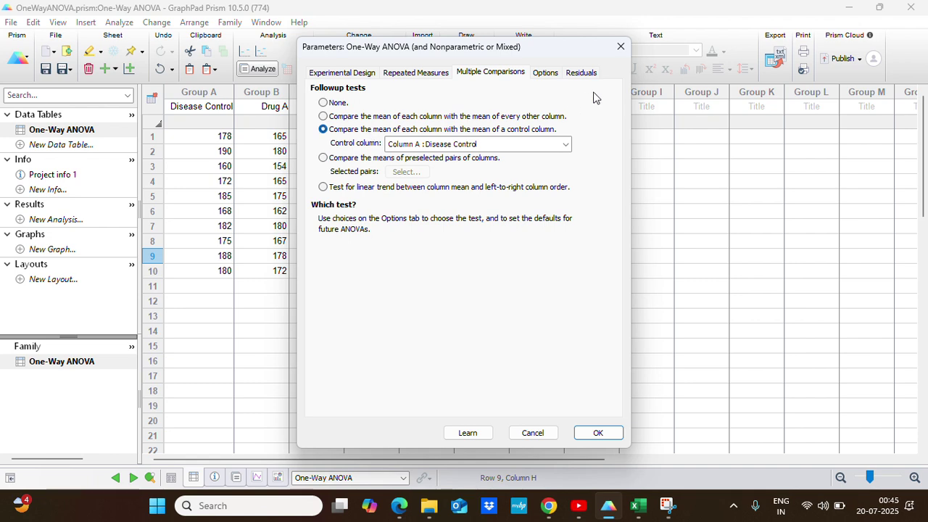
Run the ordinary one-way ANOVA with the recommended Dunnett multiple comparisons test and a 0.05 family-wise alpha threshold.
{"action": "left_click", "coordinate": [545, 73]}
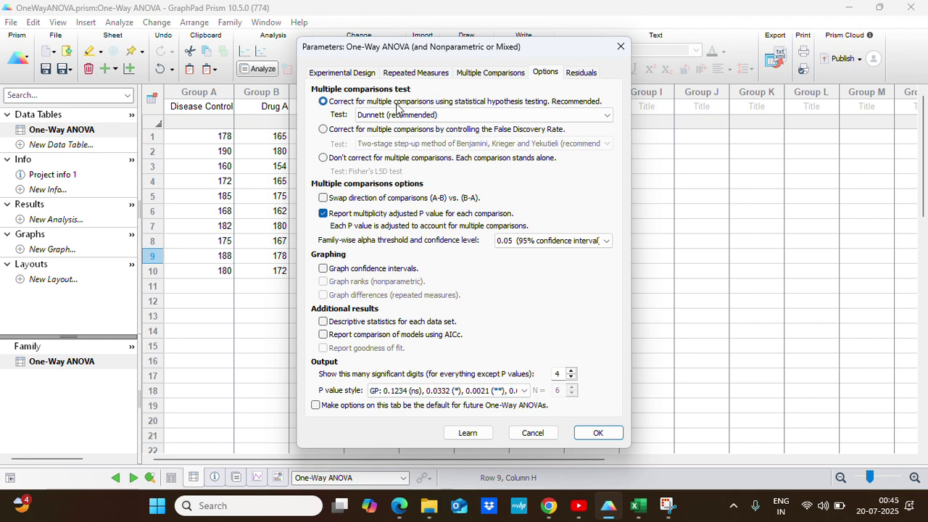
{"action": "left_click", "coordinate": [483, 75]}
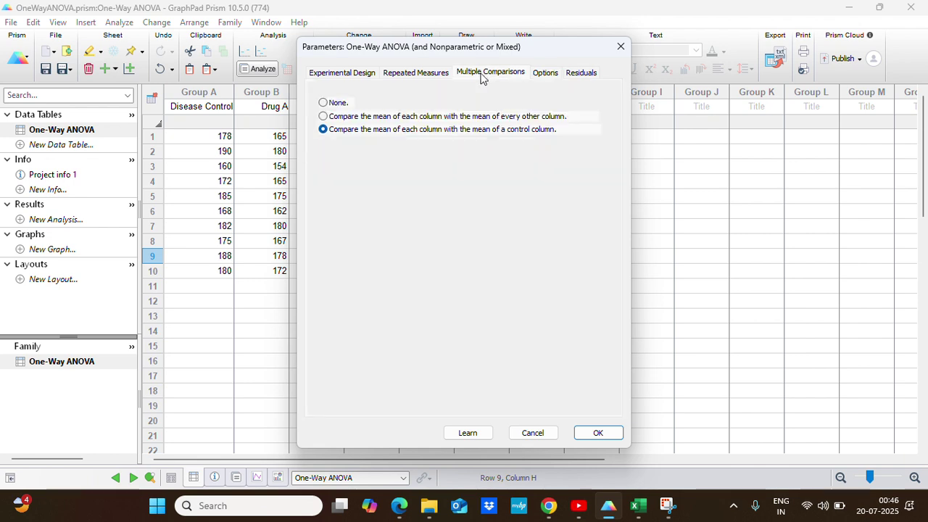
{"action": "left_click", "coordinate": [544, 74]}
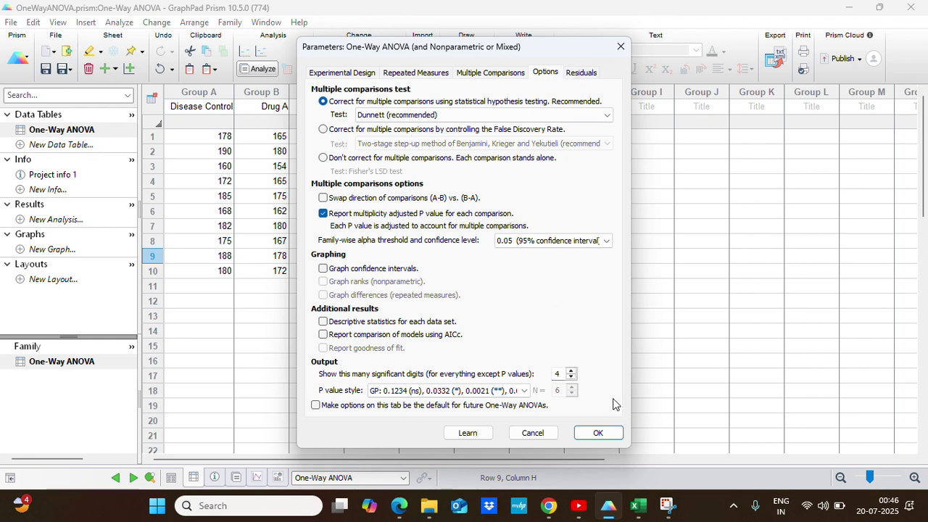
{"action": "left_click", "coordinate": [598, 433]}
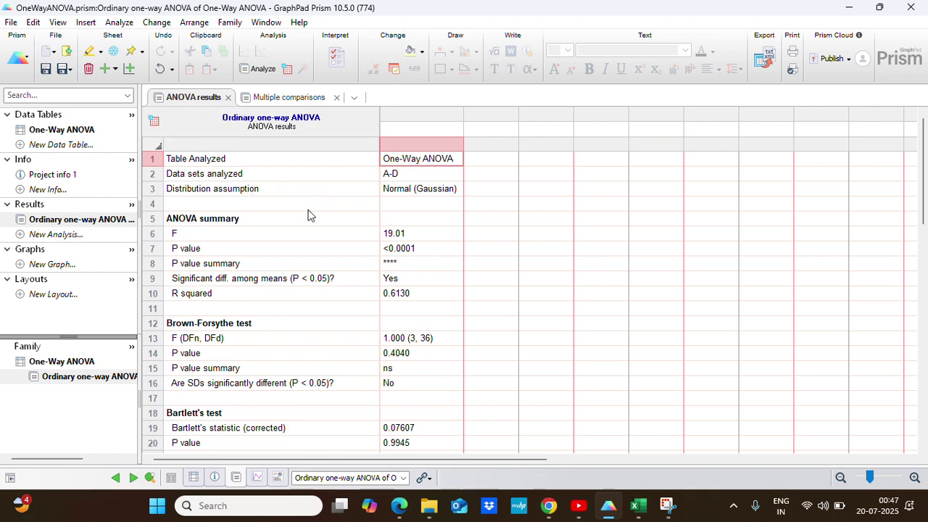
Examine the ANOVA summary for the F value, P value, significance of the difference among means, and R squared.
{"action": "scroll", "coordinate": [307, 215], "scroll_direction": "down", "scroll_amount": 2}
{"action": "scroll", "coordinate": [267, 225], "scroll_direction": "down", "scroll_amount": 4}
{"action": "scroll", "coordinate": [270, 234], "scroll_direction": "up", "scroll_amount": 6}
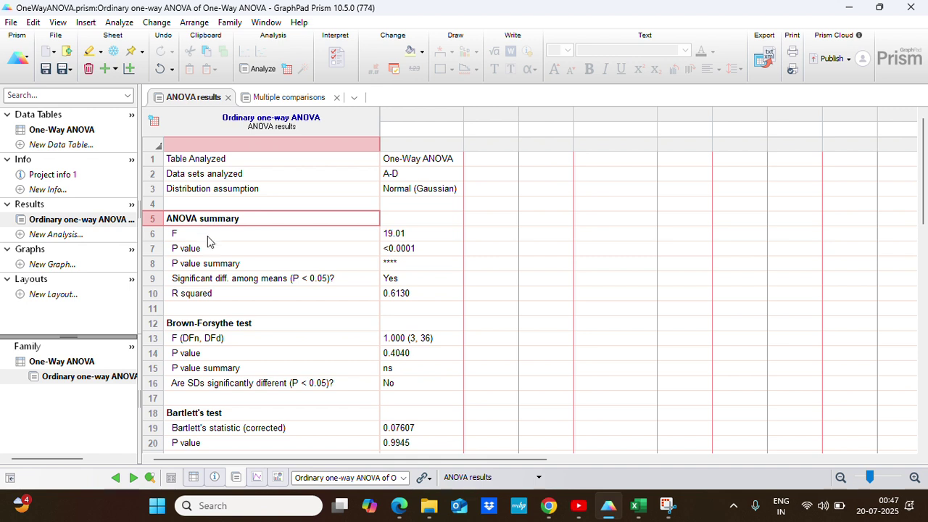
{"action": "left_click", "coordinate": [197, 238]}
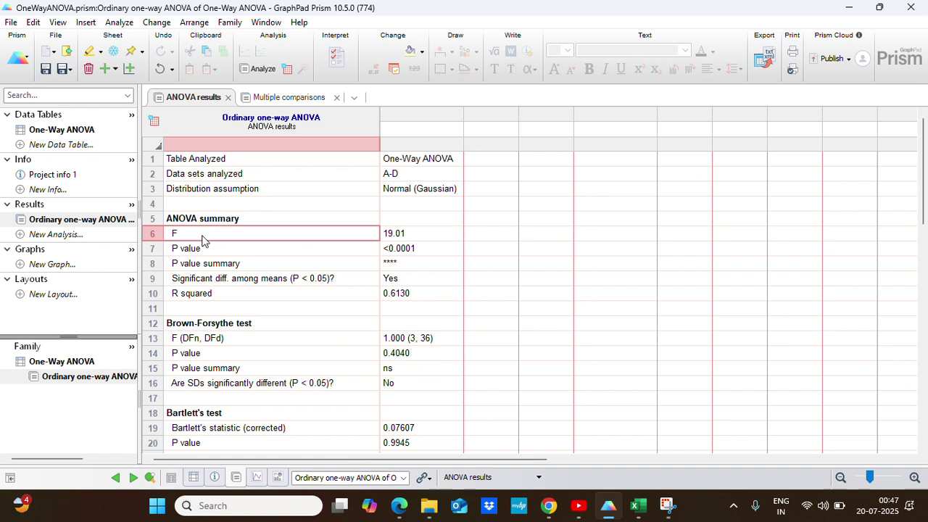
{"action": "left_click", "coordinate": [209, 252]}
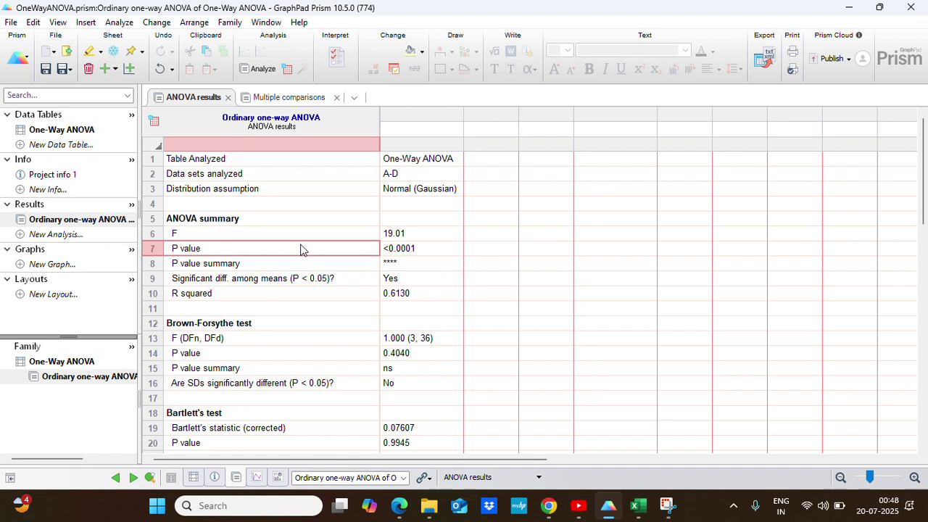
{"action": "left_click", "coordinate": [210, 281]}
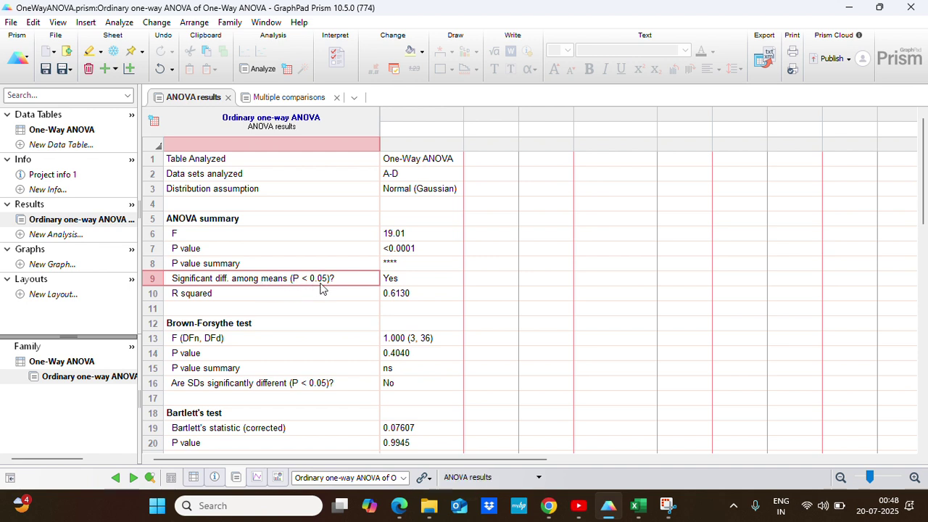
{"action": "left_click", "coordinate": [397, 281]}
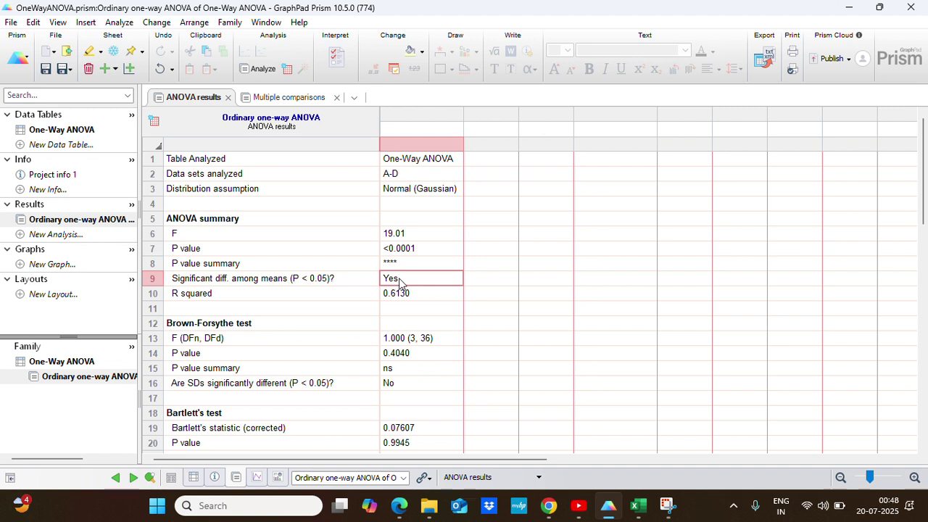
{"action": "left_click", "coordinate": [408, 248]}
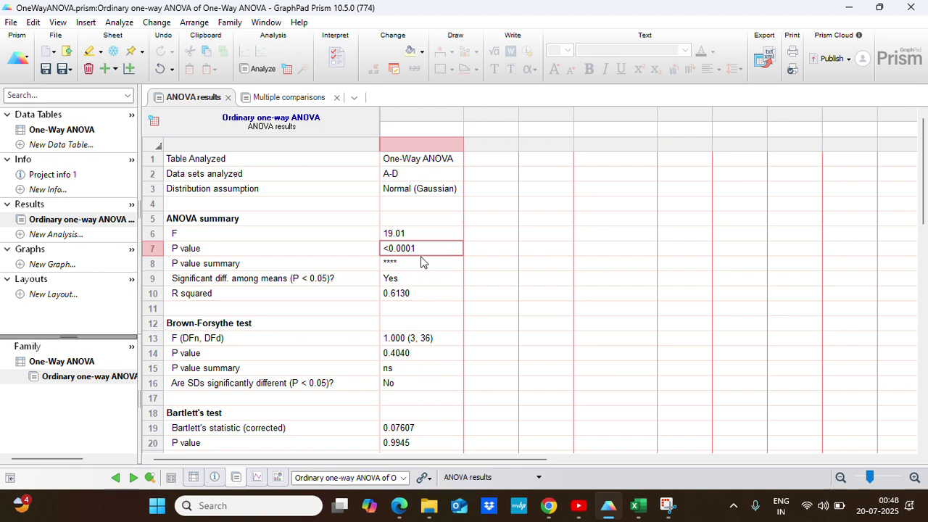
{"action": "left_click", "coordinate": [320, 296]}
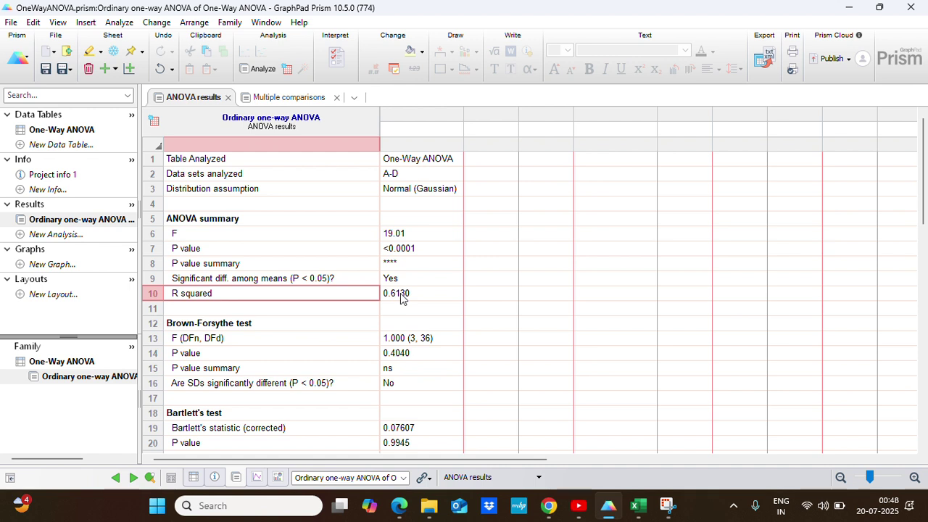
{"action": "left_click", "coordinate": [424, 294]}
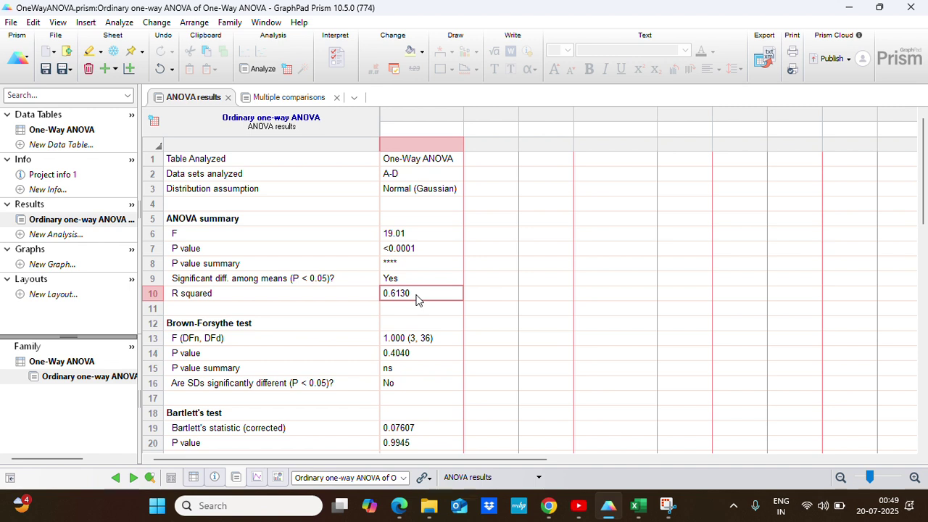
Check in the Brown-Forsythe and Bartlett's test results whether the standard deviations differ significantly.
{"action": "scroll", "coordinate": [303, 306], "scroll_direction": "down", "scroll_amount": 1}
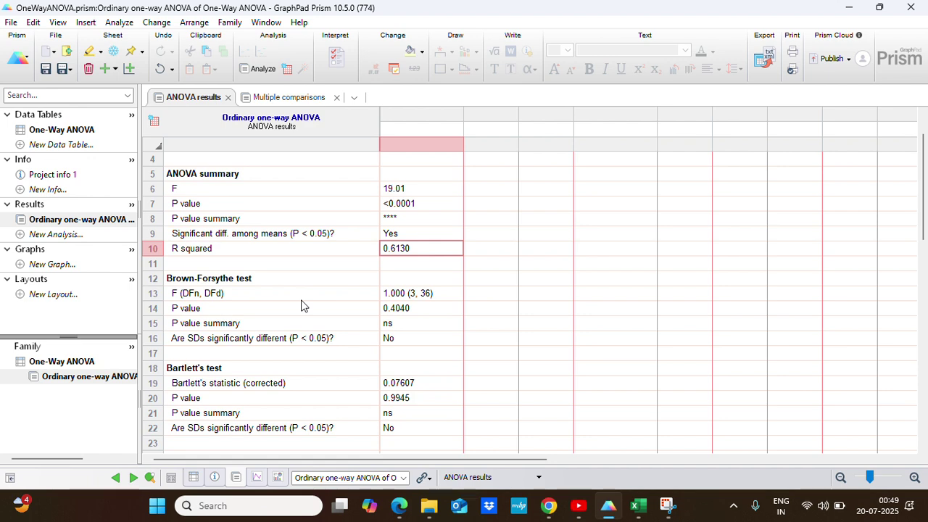
{"action": "scroll", "coordinate": [303, 306], "scroll_direction": "down", "scroll_amount": 1}
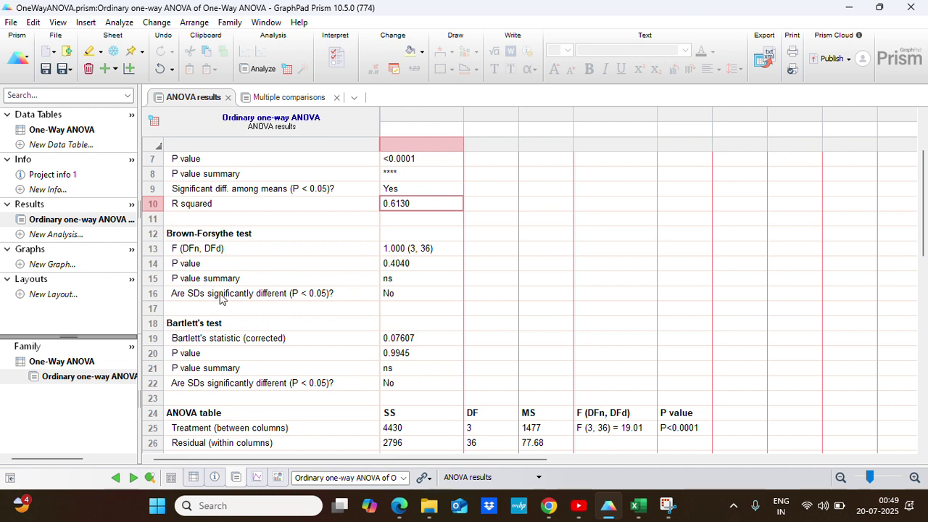
{"action": "left_click", "coordinate": [181, 297]}
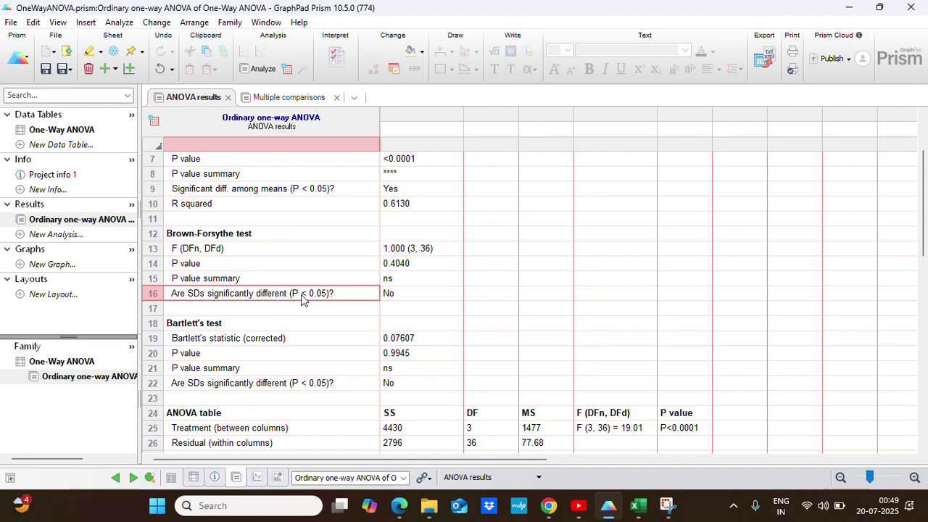
{"action": "left_click", "coordinate": [400, 297]}
{"action": "scroll", "coordinate": [400, 300], "scroll_direction": "down", "scroll_amount": 1}
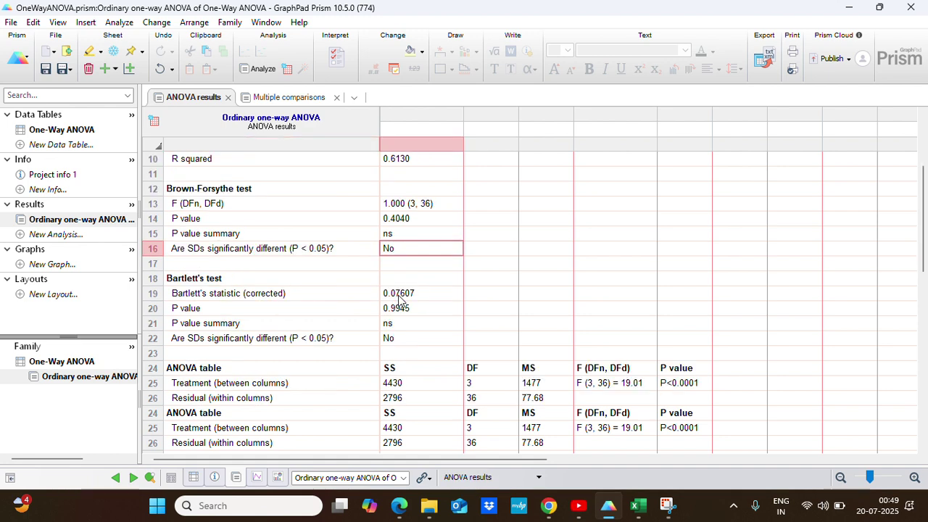
{"action": "scroll", "coordinate": [348, 297], "scroll_direction": "down", "scroll_amount": 1}
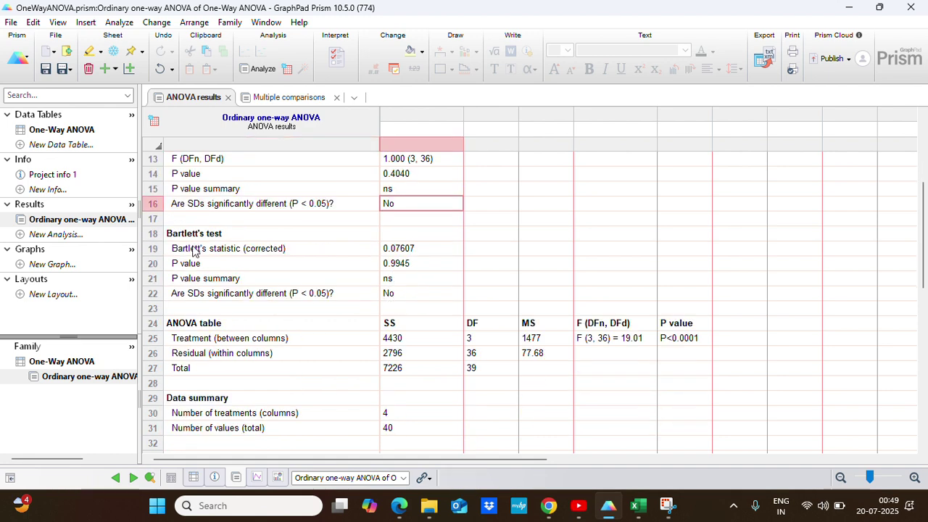
{"action": "left_click", "coordinate": [222, 297]}
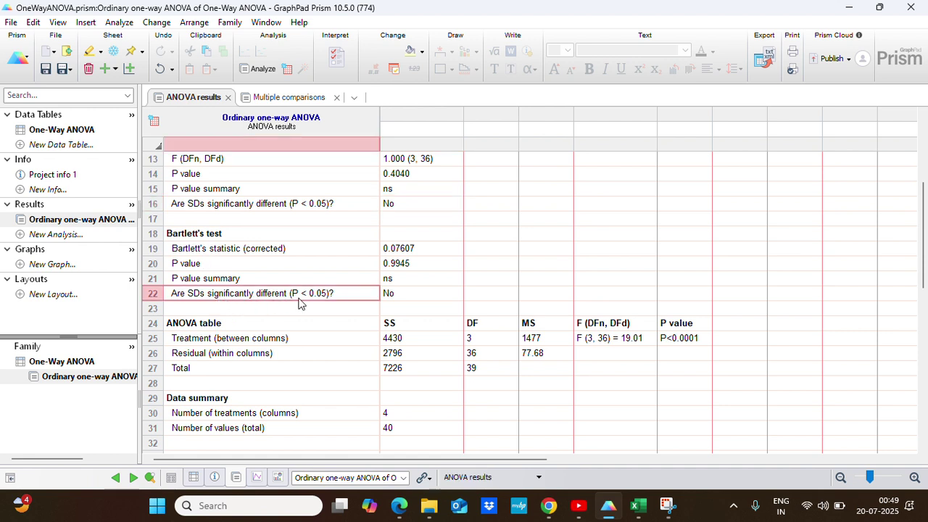
{"action": "left_click", "coordinate": [404, 299]}
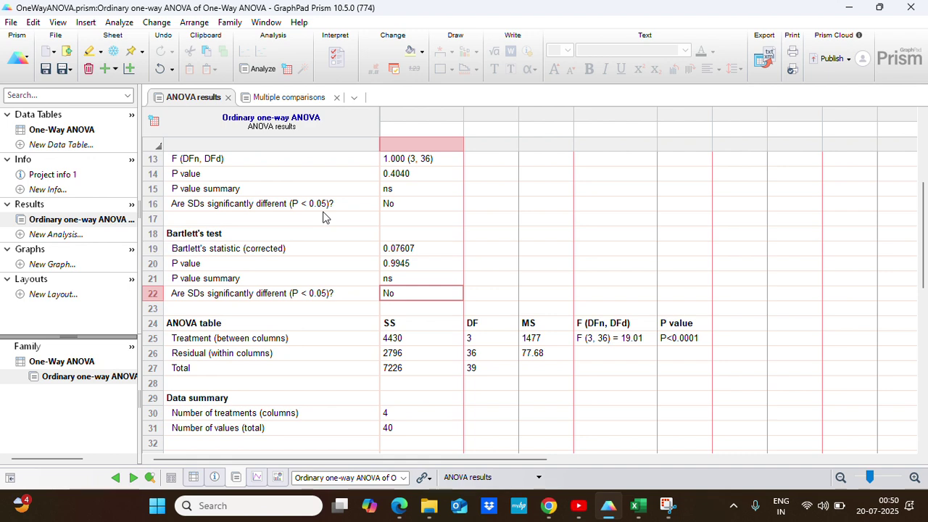
{"action": "scroll", "coordinate": [327, 219], "scroll_direction": "up", "scroll_amount": 1}
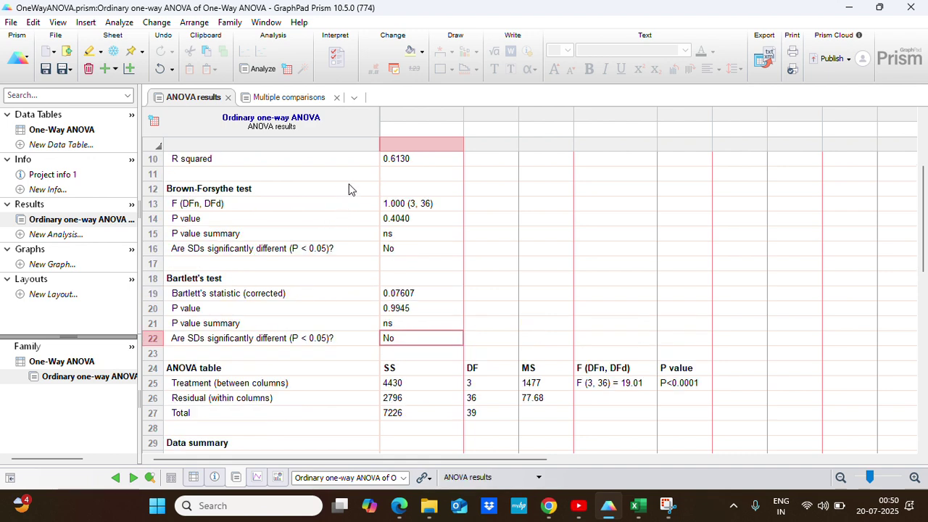
{"action": "scroll", "coordinate": [335, 206], "scroll_direction": "down", "scroll_amount": 2}
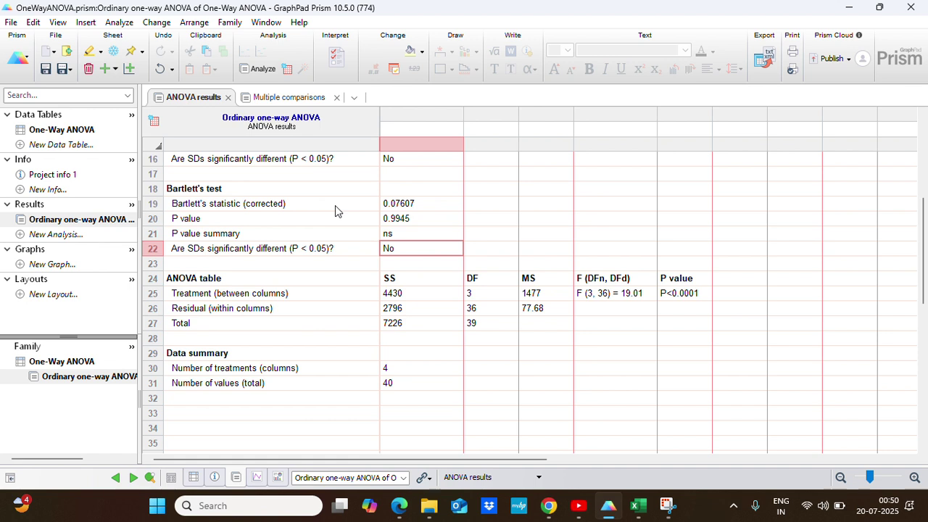
Examine the treatment (between columns) and residual (within columns) rows of the ANOVA table.
{"action": "left_click", "coordinate": [322, 278]}
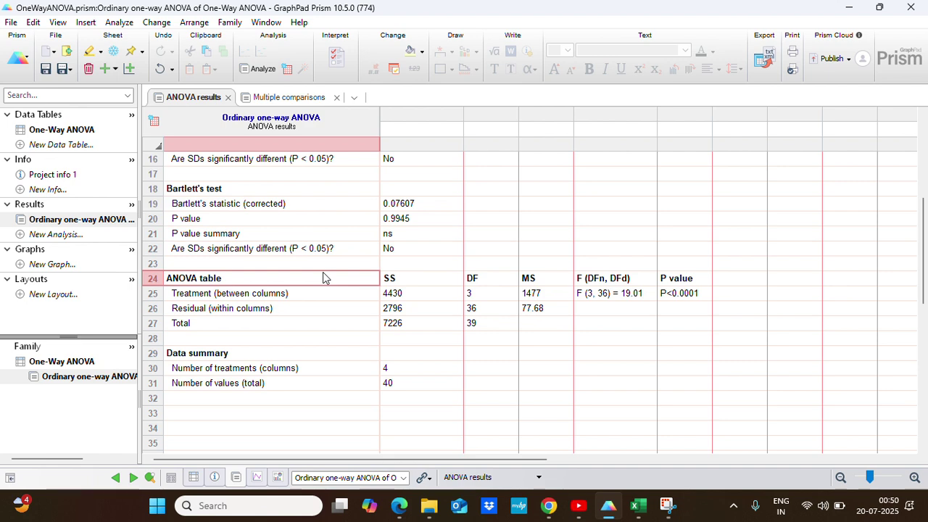
{"action": "scroll", "coordinate": [313, 279], "scroll_direction": "down", "scroll_amount": 1}
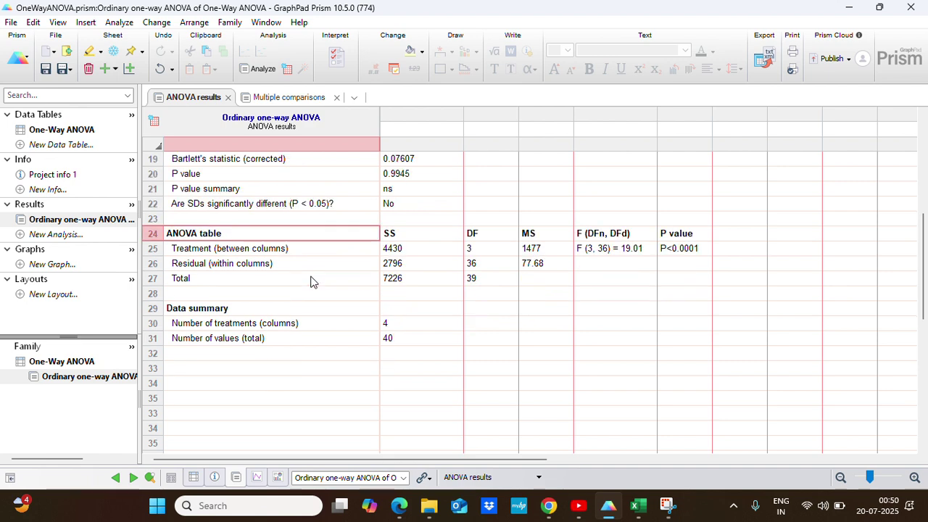
{"action": "left_click", "coordinate": [214, 251]}
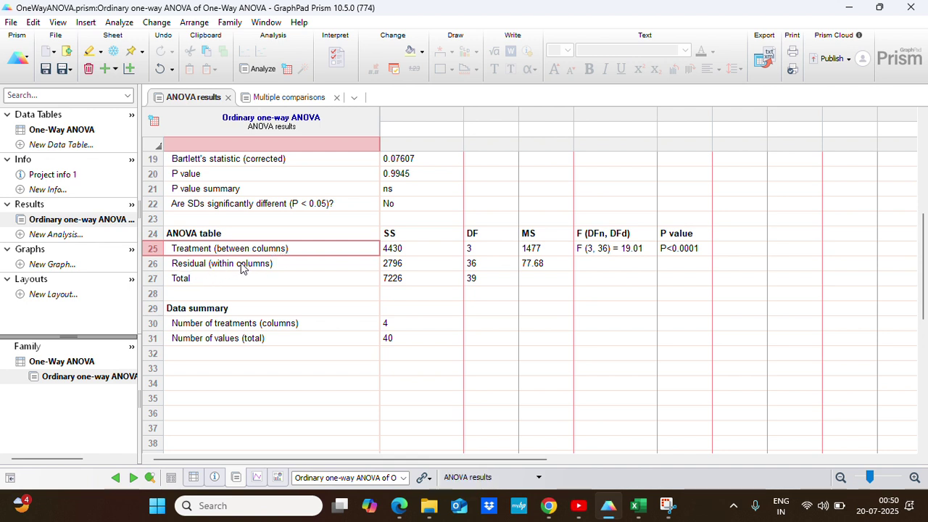
{"action": "left_click", "coordinate": [244, 266]}
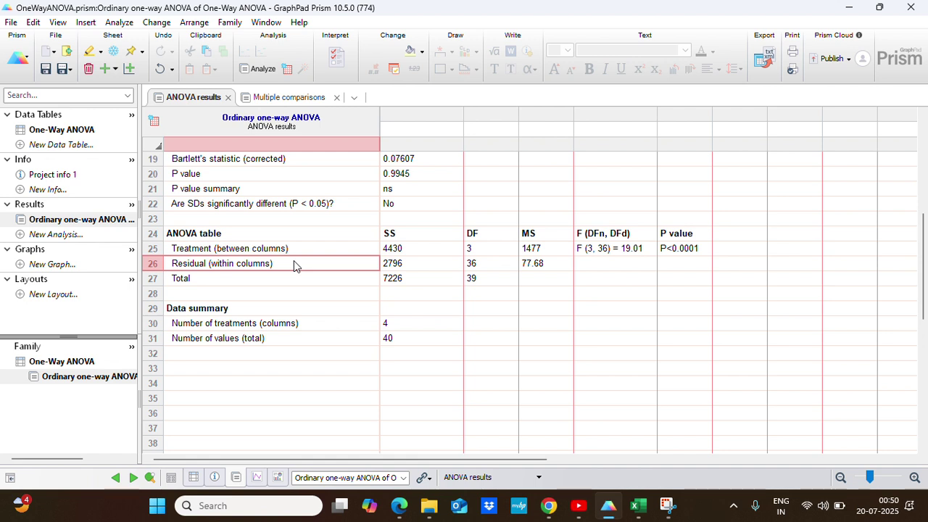
Examine the total sum of squares and the F ratio in the ANOVA table alongside the treatment and residual rows.
{"action": "left_click", "coordinate": [287, 249]}
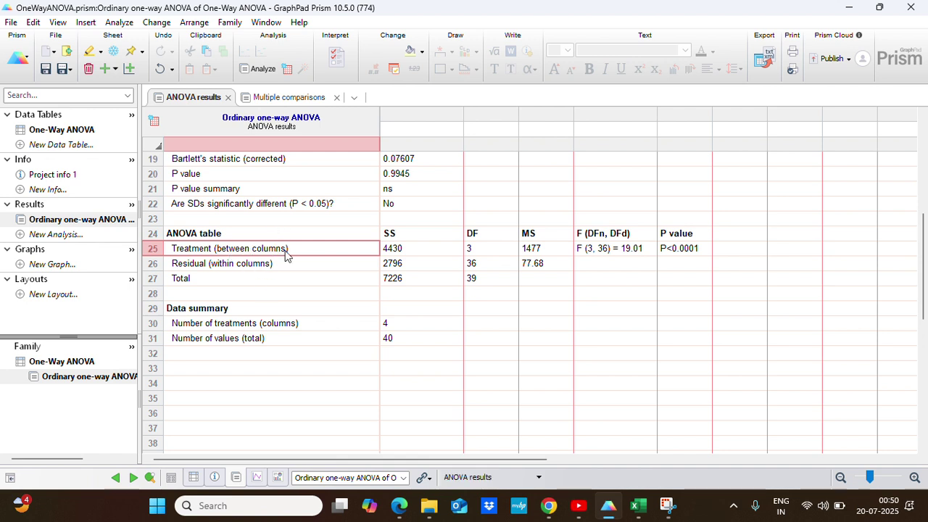
{"action": "left_click", "coordinate": [396, 282]}
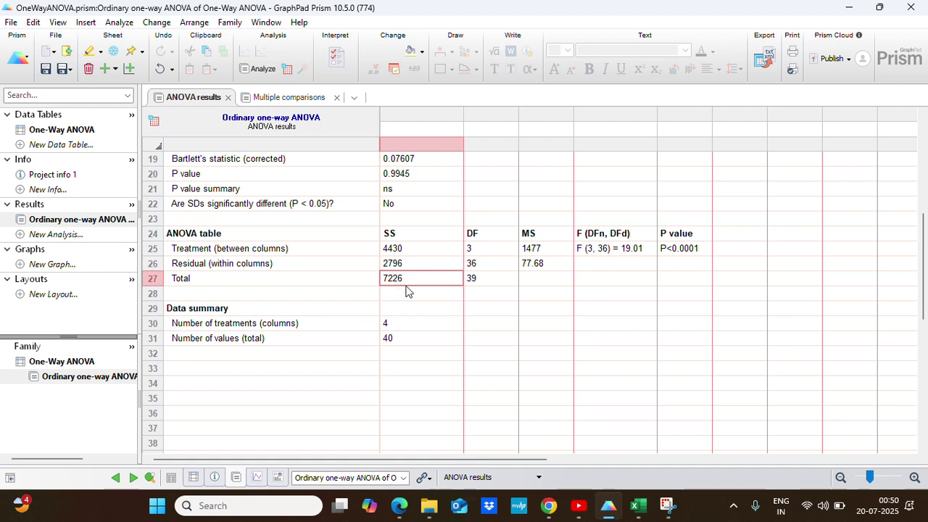
{"action": "left_click", "coordinate": [596, 251]}
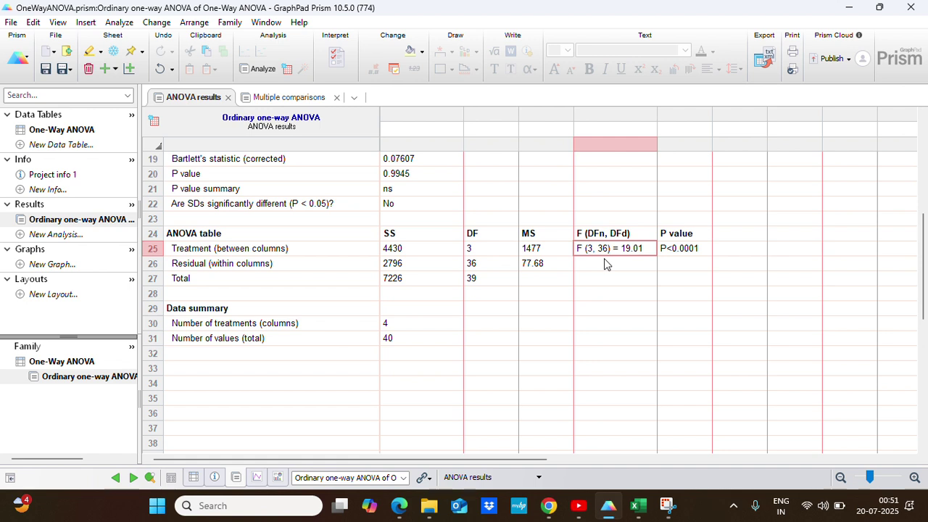
{"action": "left_click", "coordinate": [235, 252]}
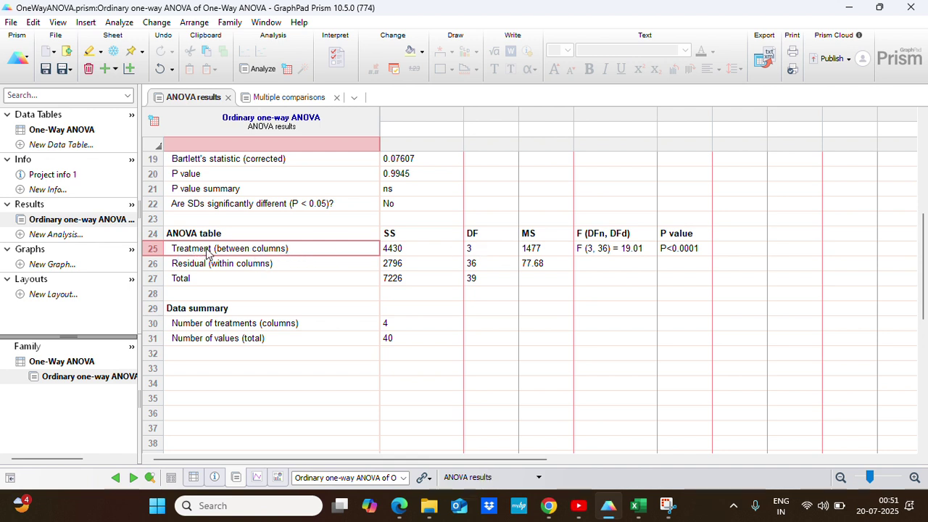
{"action": "left_click", "coordinate": [186, 268]}
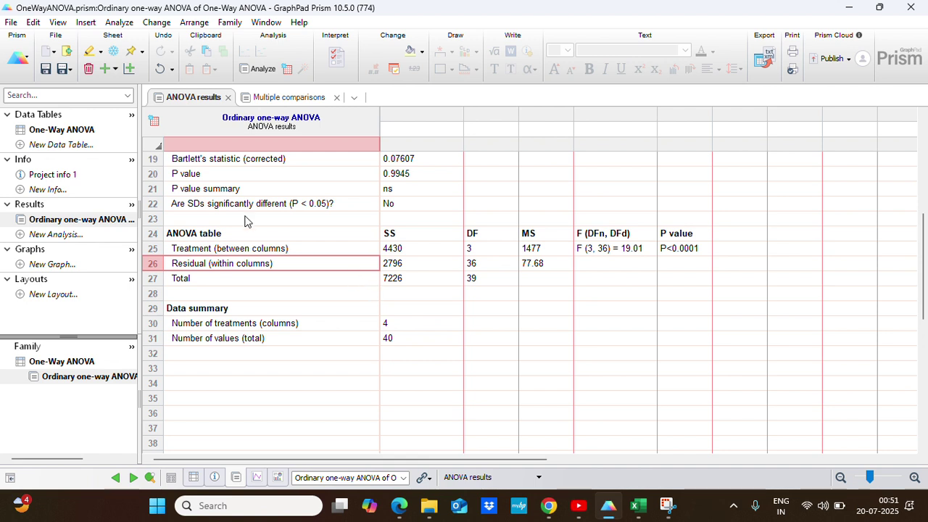
Review the three disease control versus drug rows in the multiple comparisons results, and recheck the F ratio in the ANOVA table.
{"action": "left_click", "coordinate": [288, 100]}
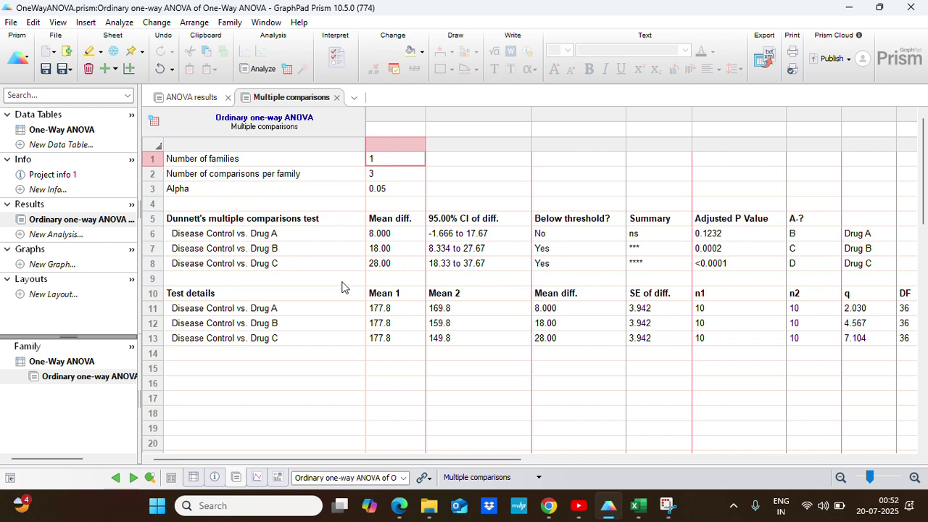
{"action": "left_click", "coordinate": [200, 237]}
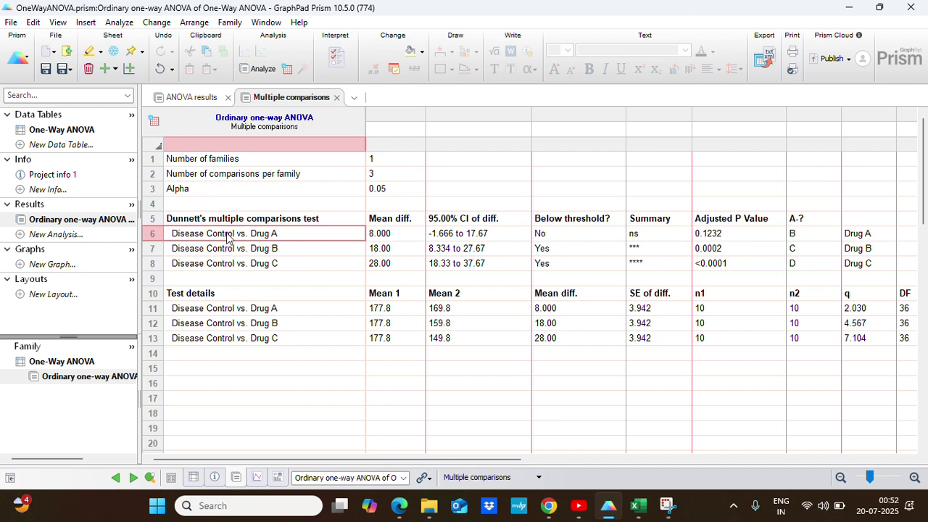
{"action": "left_click", "coordinate": [200, 254]}
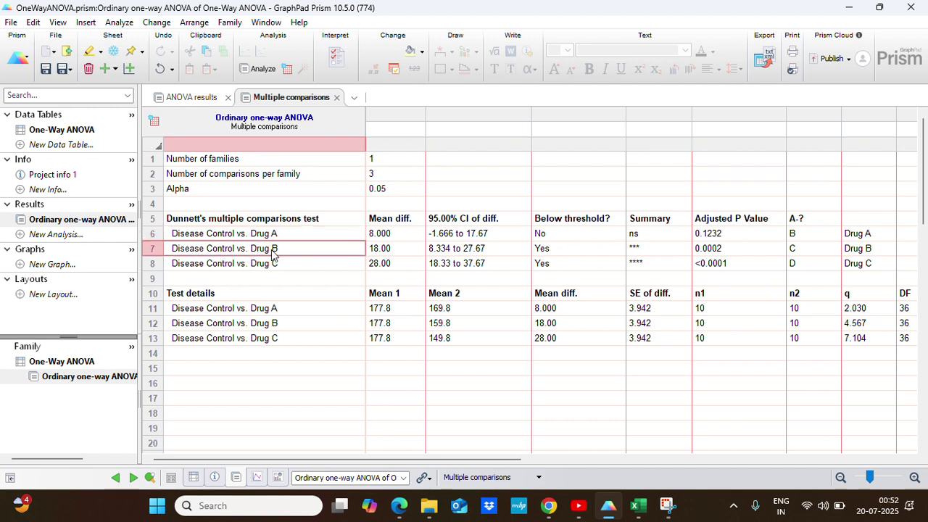
{"action": "left_click", "coordinate": [197, 269]}
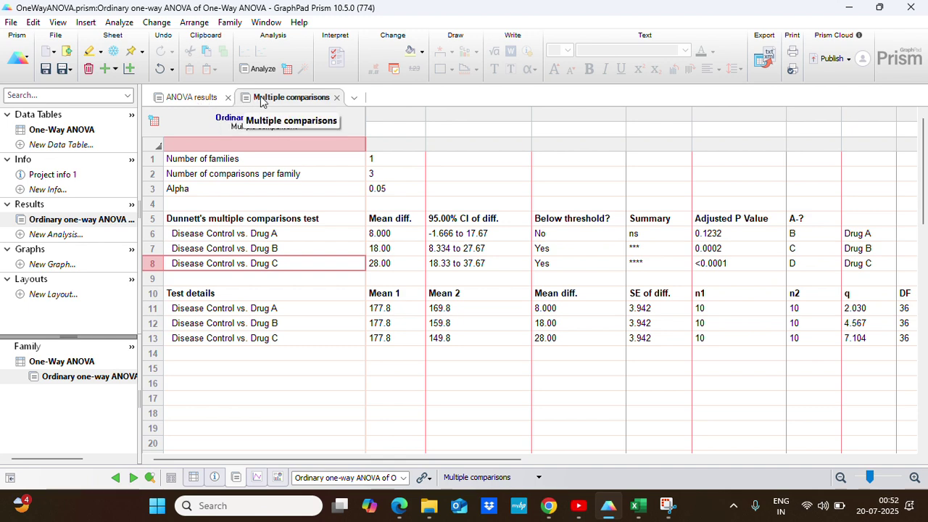
{"action": "left_click", "coordinate": [174, 100]}
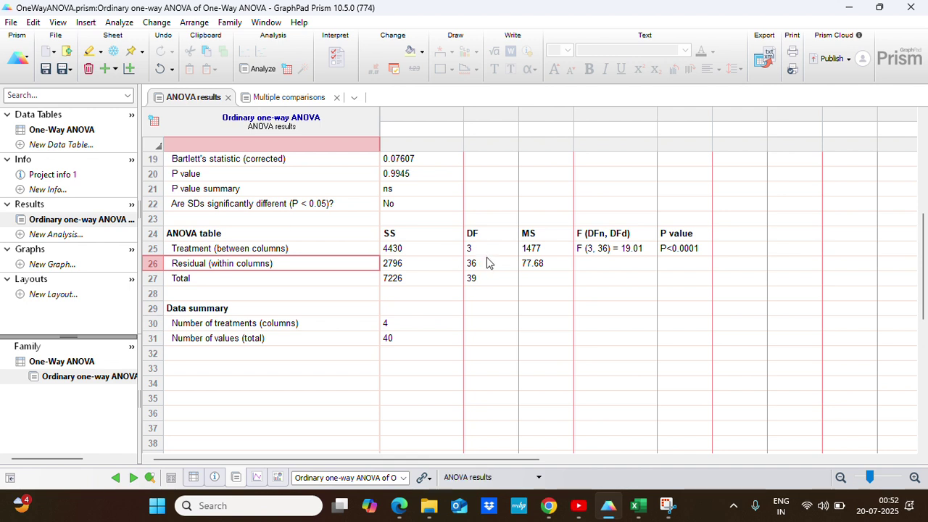
{"action": "left_click", "coordinate": [606, 252]}
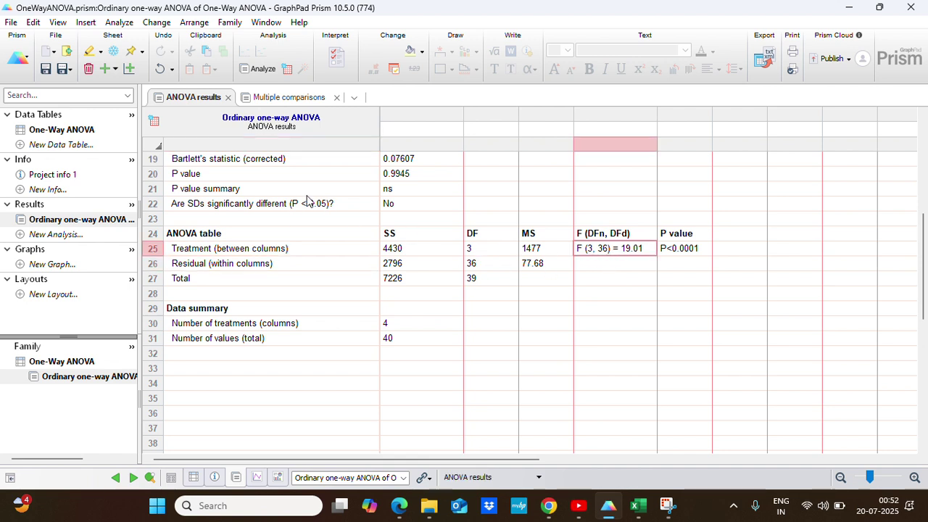
Examine in Dunnett's multiple comparisons test which of Drugs A, B and C differ significantly from the disease control.
{"action": "left_click", "coordinate": [290, 98]}
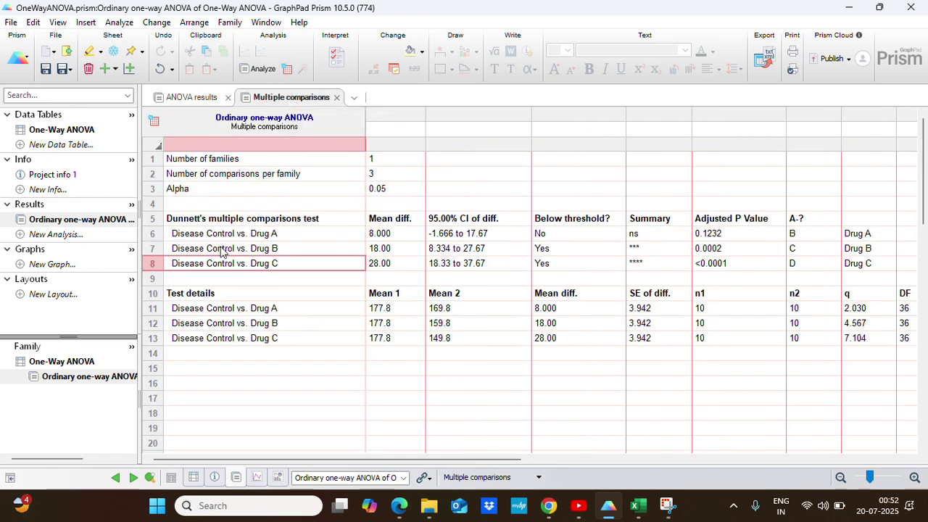
{"action": "left_click", "coordinate": [253, 222]}
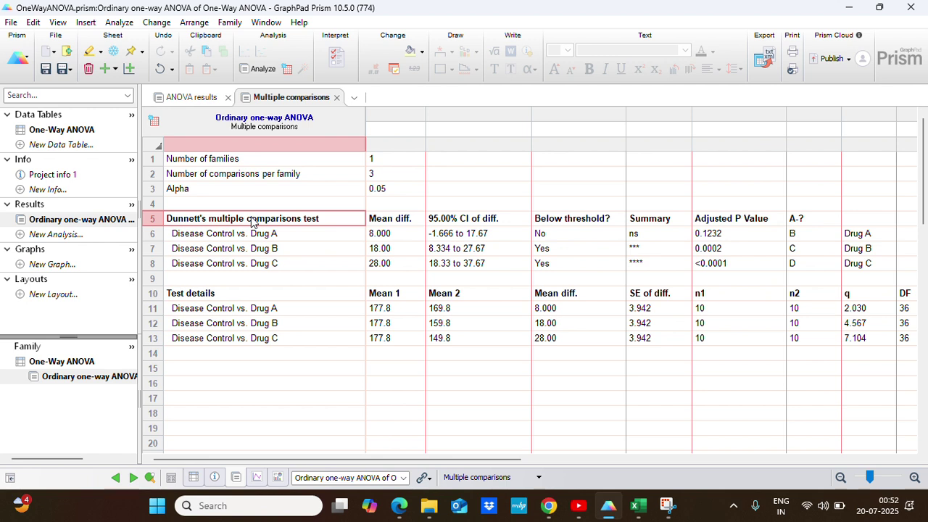
{"action": "left_click", "coordinate": [253, 240]}
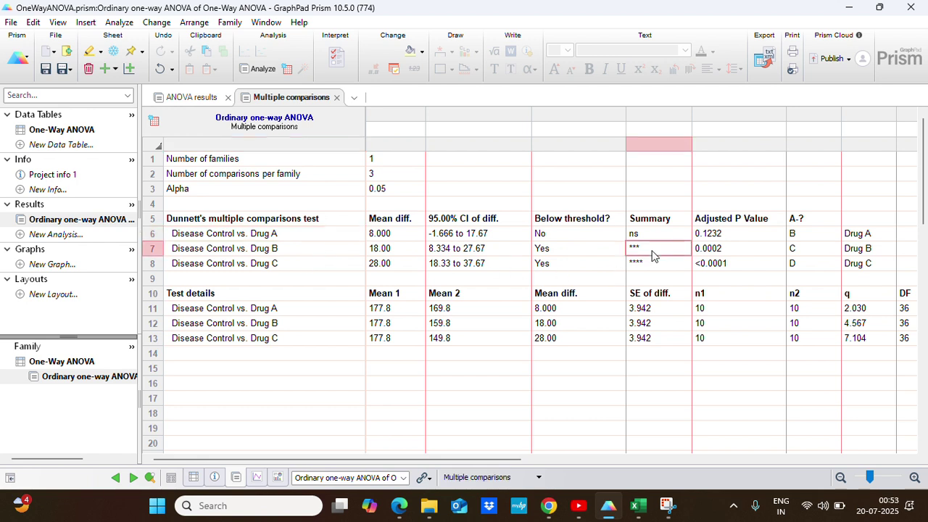
{"action": "left_click", "coordinate": [543, 253]}
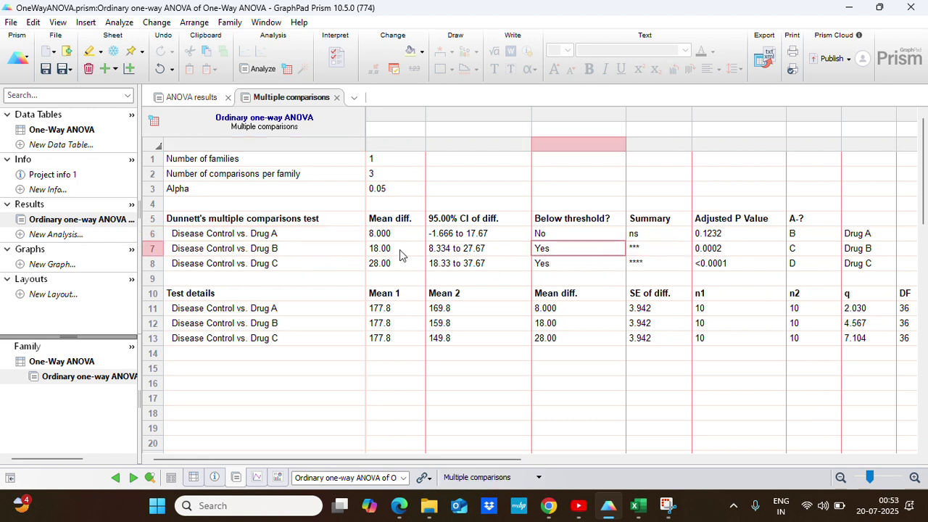
{"action": "left_click", "coordinate": [281, 252]}
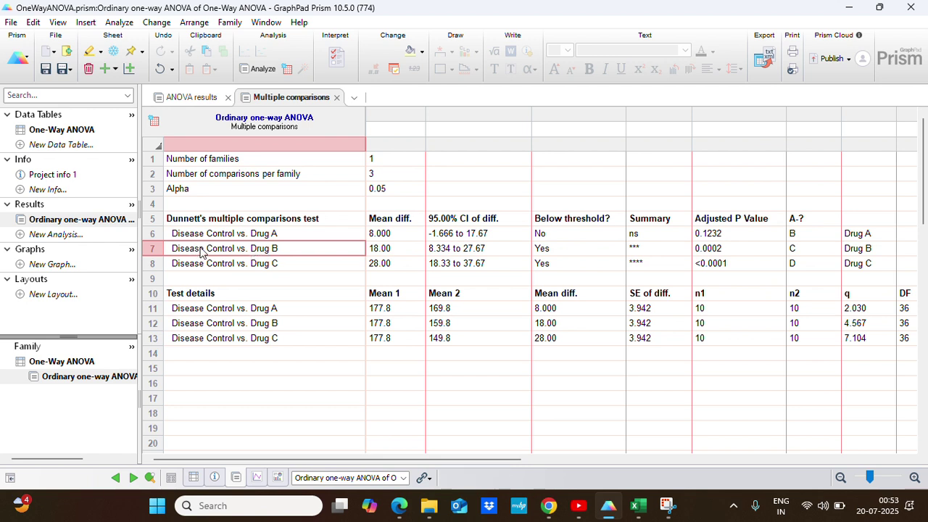
{"action": "left_click", "coordinate": [268, 264]}
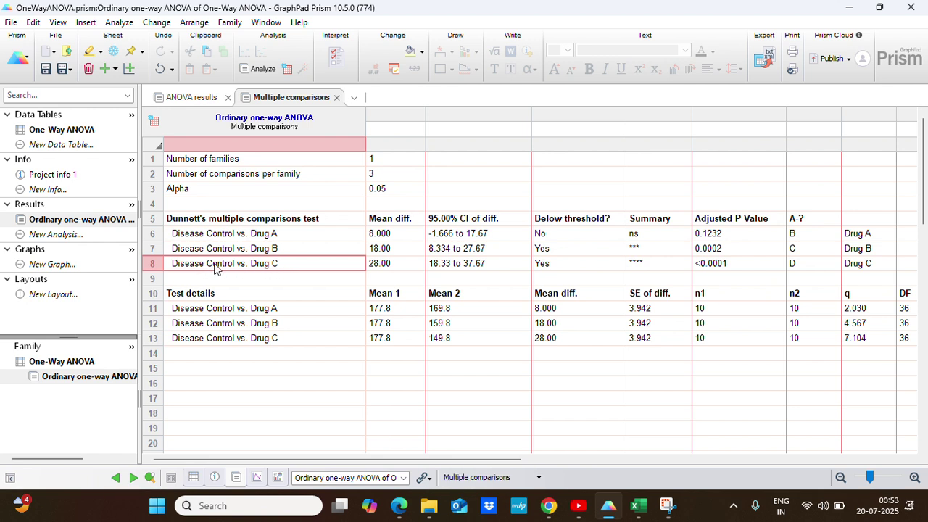
{"action": "left_click", "coordinate": [266, 238]}
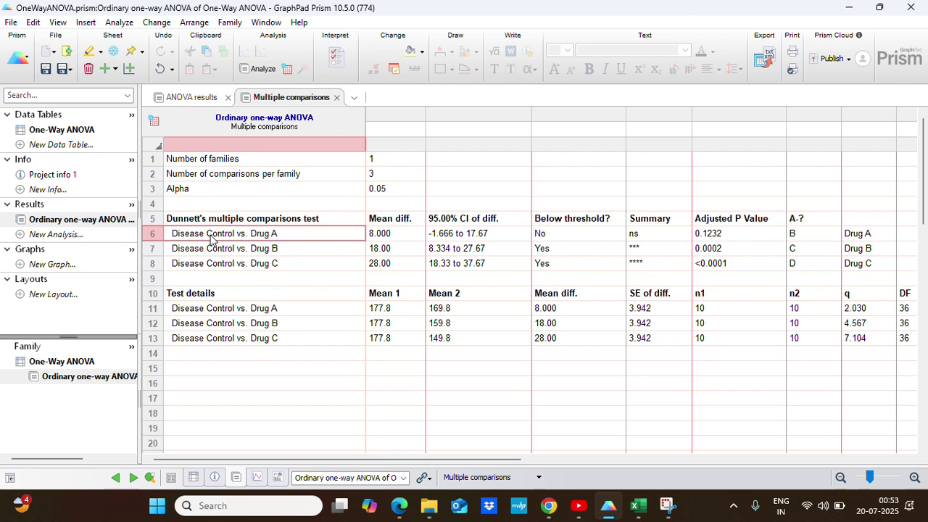
{"action": "left_click", "coordinate": [270, 266]}
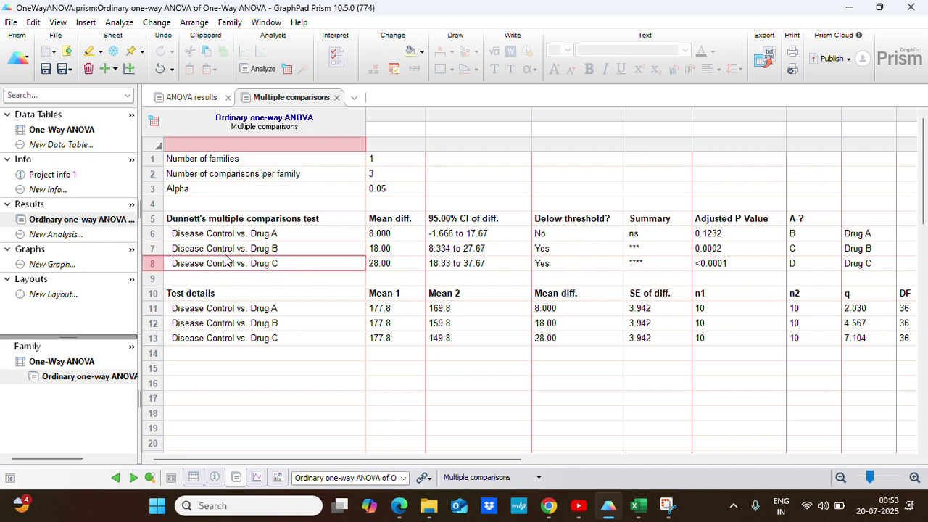
{"action": "left_click", "coordinate": [272, 237]}
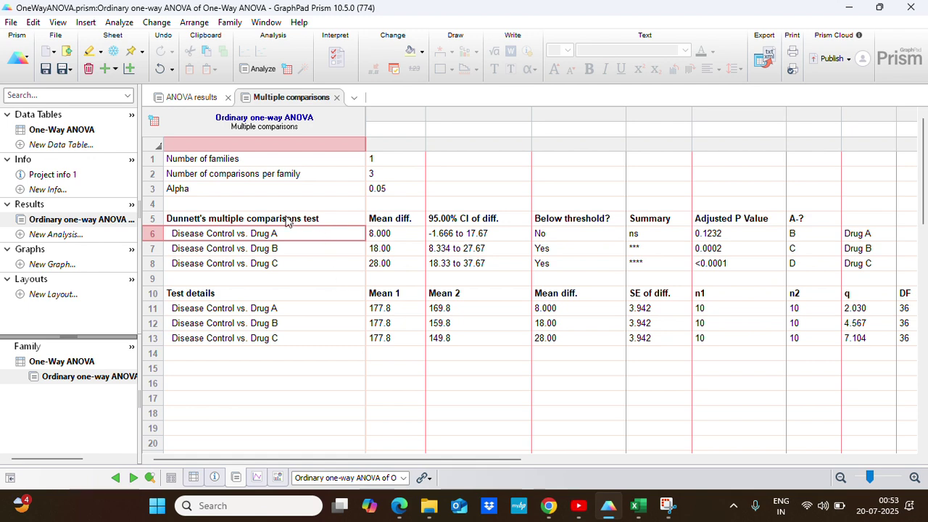
{"action": "left_click", "coordinate": [189, 98]}
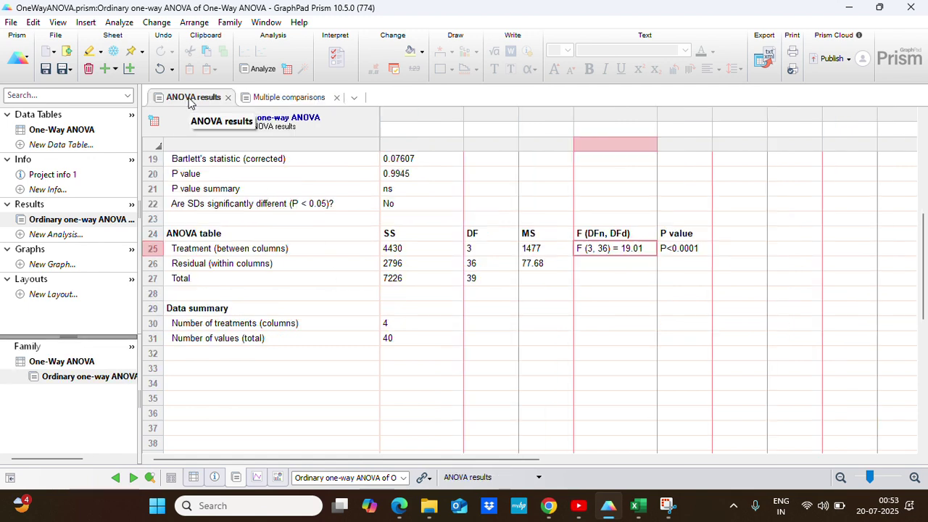
{"action": "left_click", "coordinate": [264, 98]}
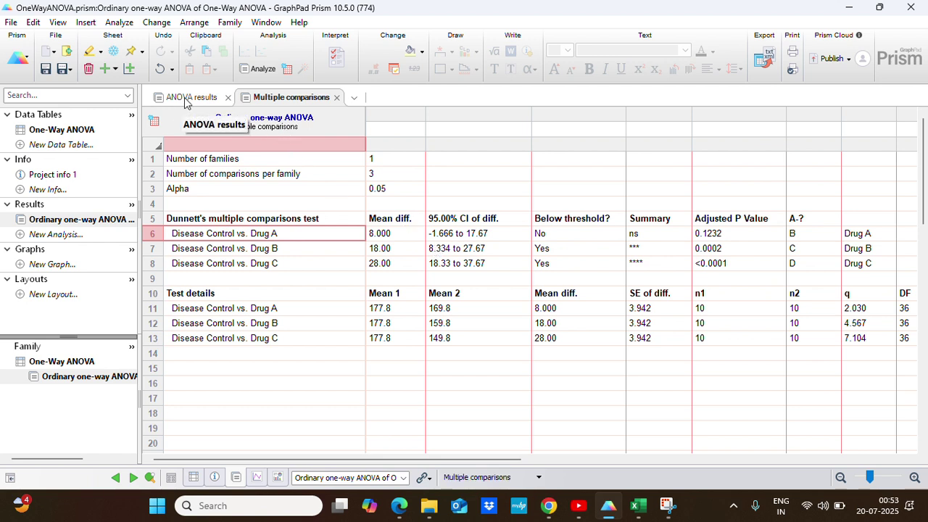
{"action": "left_click", "coordinate": [185, 99]}
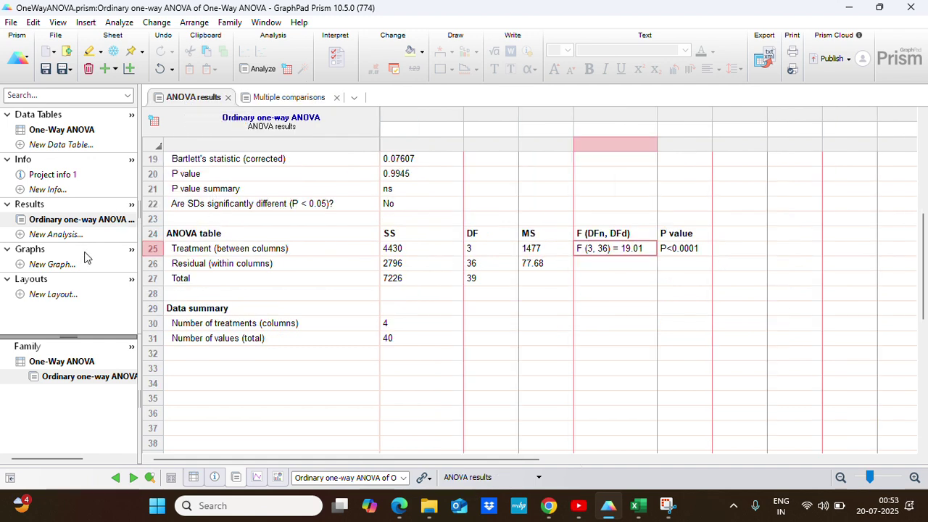
Create a new column bar graph of the existing One-Way ANOVA data table, plotting mean with SD.
{"action": "left_click", "coordinate": [64, 130]}
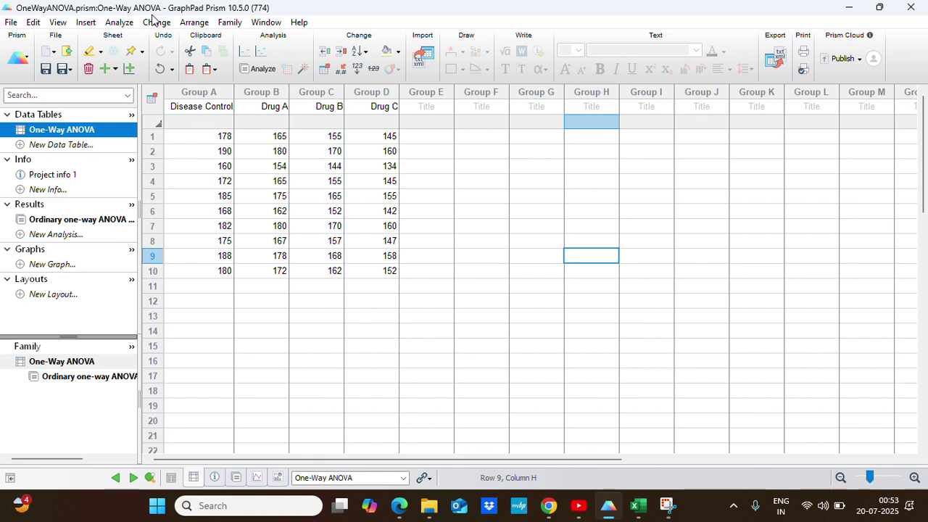
{"action": "left_click", "coordinate": [84, 24]}
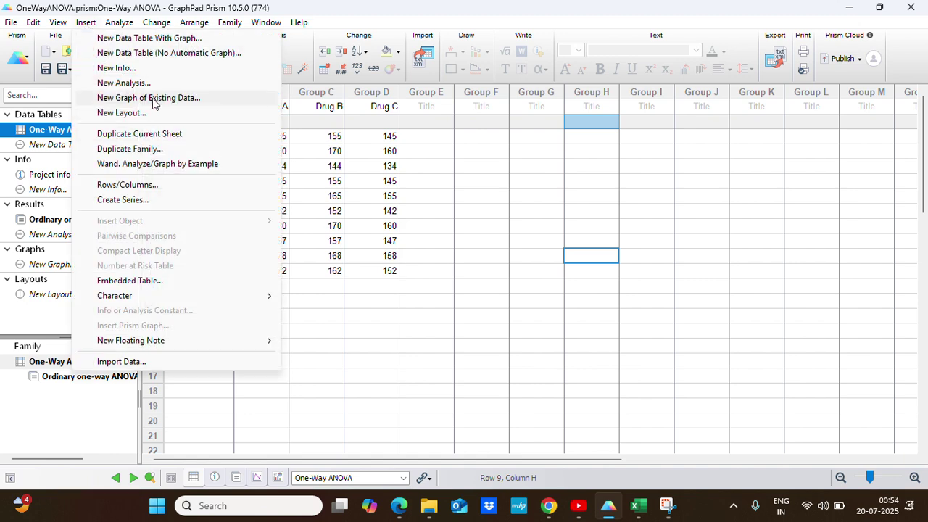
{"action": "left_click", "coordinate": [152, 101]}
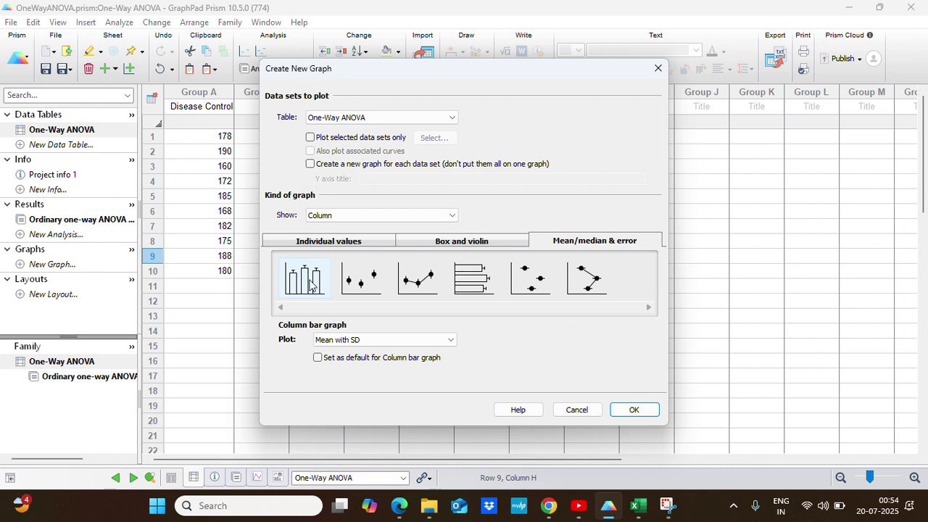
{"action": "left_click", "coordinate": [356, 339]}
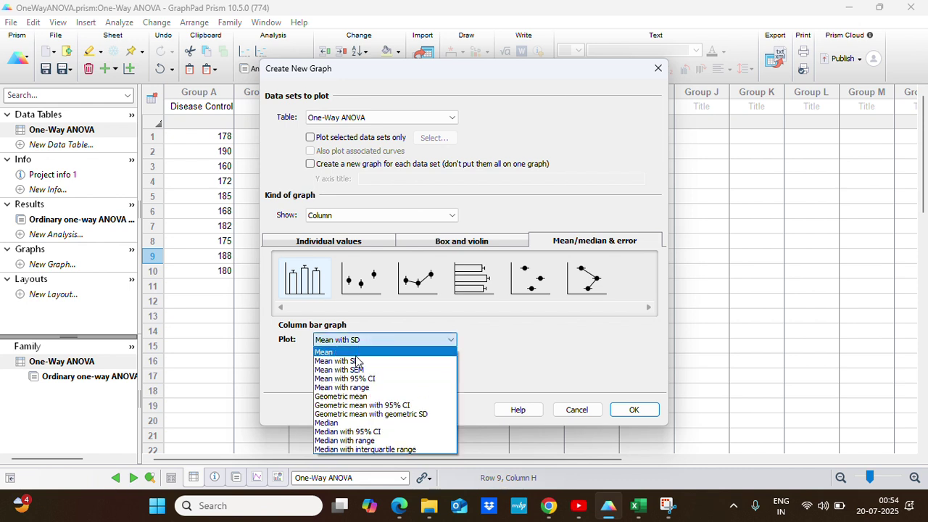
{"action": "left_click", "coordinate": [357, 361]}
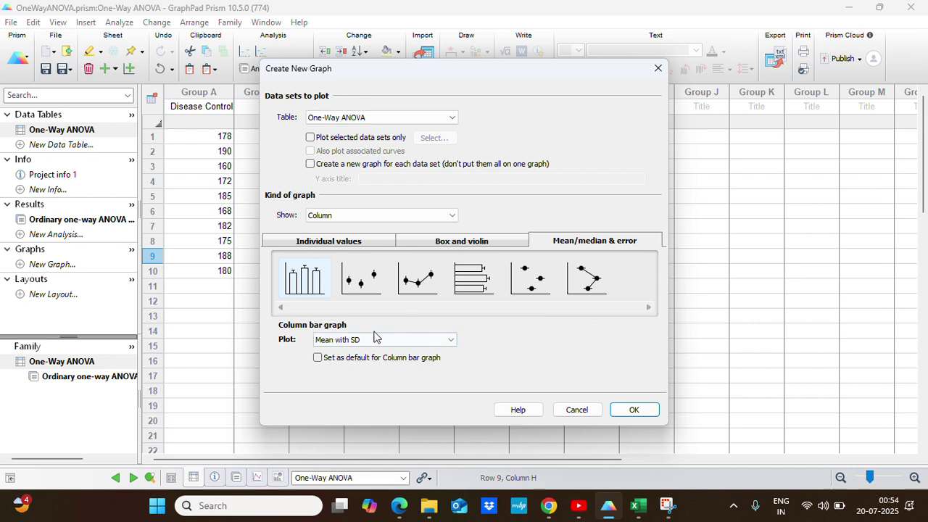
{"action": "left_click", "coordinate": [374, 338]}
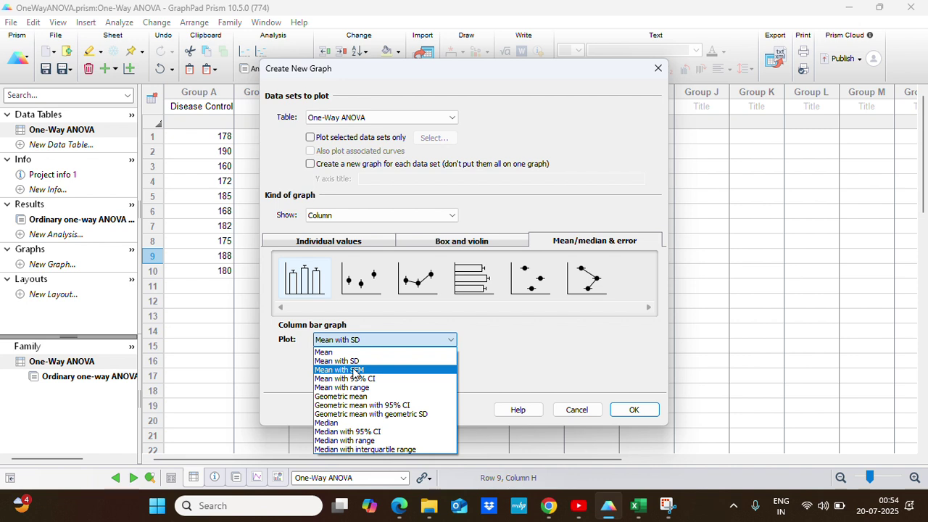
{"action": "key", "text": "Escape"}
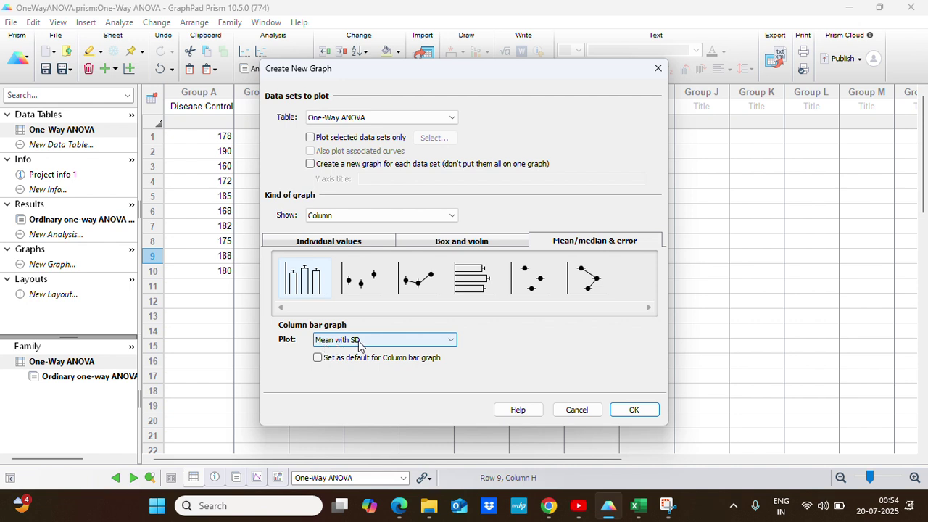
{"action": "left_click", "coordinate": [634, 415]}
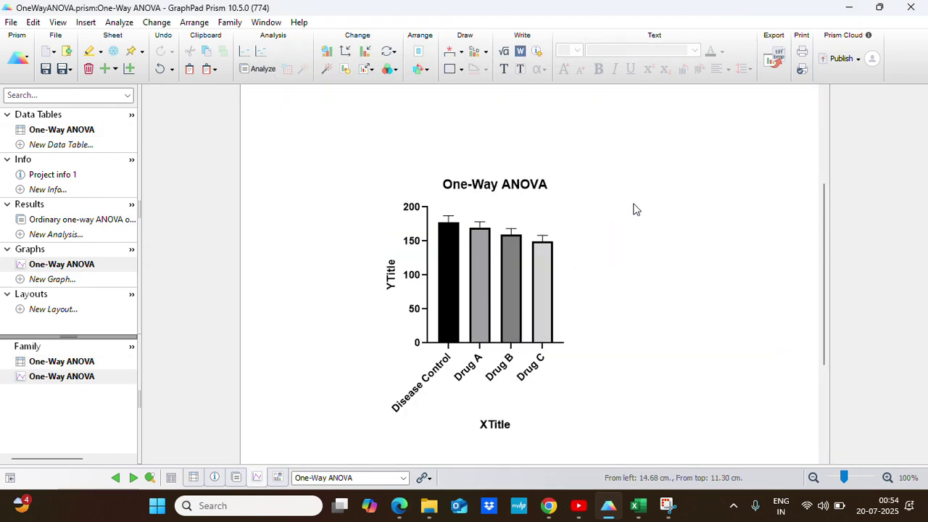
Set the graph's Y-axis title to "Glucose level" and clear the X-axis title.
{"action": "left_click", "coordinate": [392, 272]}
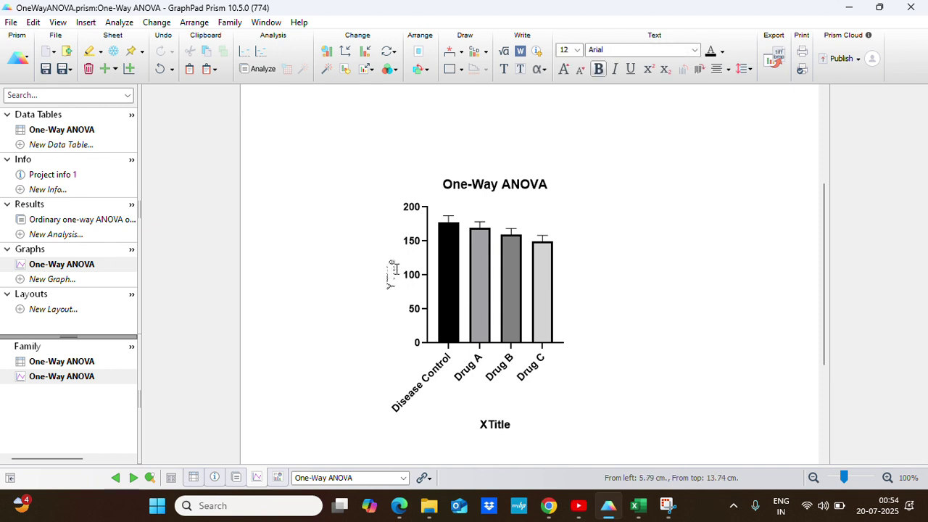
{"action": "type", "text": "glu"}
{"action": "type", "text": "co"}
{"action": "key", "text": "BackSpace"}
{"action": "key", "text": "BackSpace"}
{"action": "key", "text": "BackSpace"}
{"action": "key", "text": "BackSpace"}
{"action": "type", "text": "Glu"}
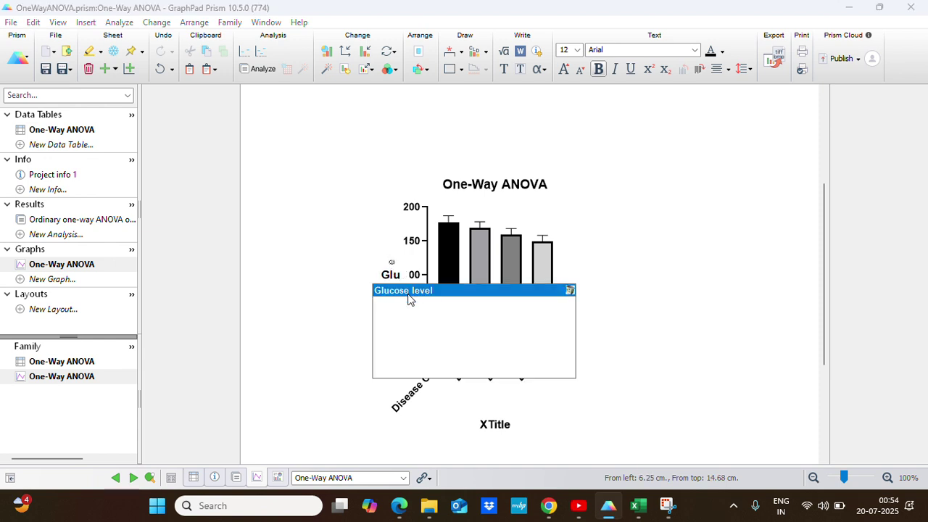
{"action": "left_click", "coordinate": [409, 293]}
{"action": "left_click", "coordinate": [513, 425]}
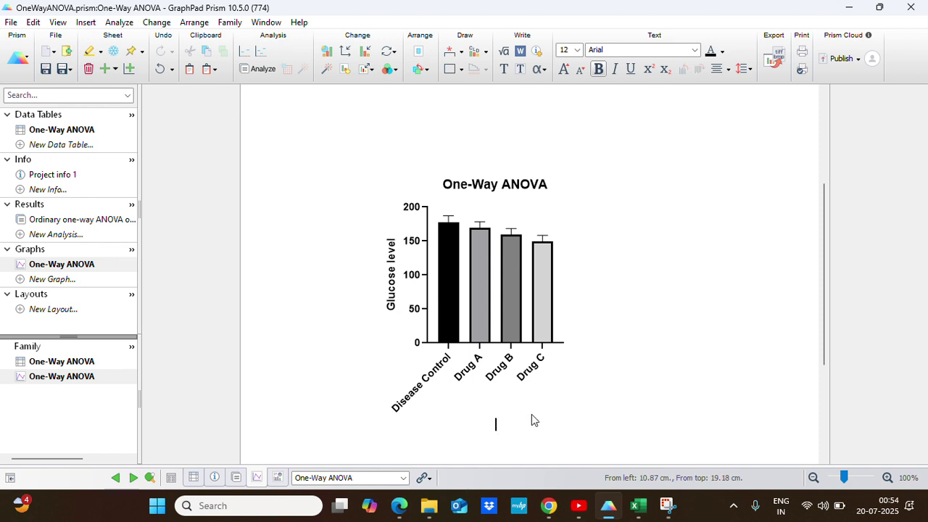
{"action": "left_click", "coordinate": [660, 349]}
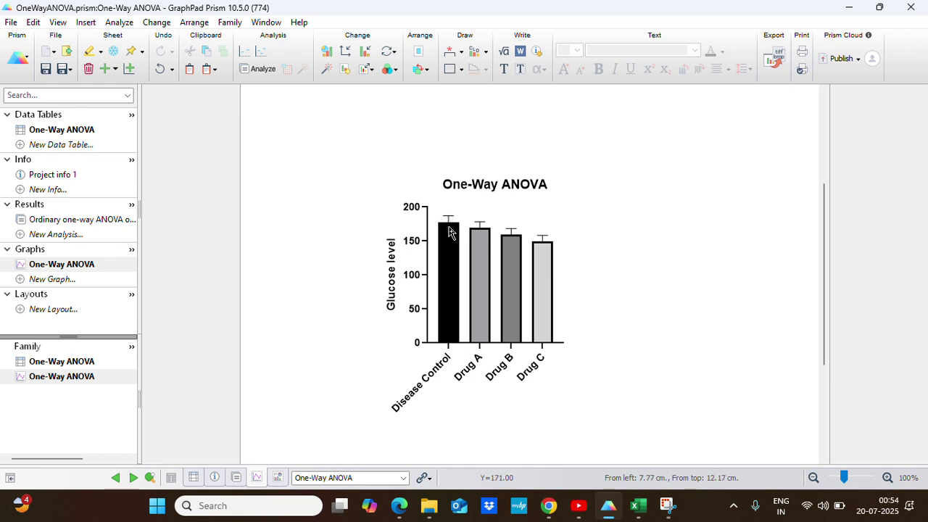
Insert the pairwise comparisons on the bar graph to mark the significance between the disease control and each drug.
{"action": "mouse_move", "coordinate": [450, 221]}
{"action": "right_click", "coordinate": [493, 215]}
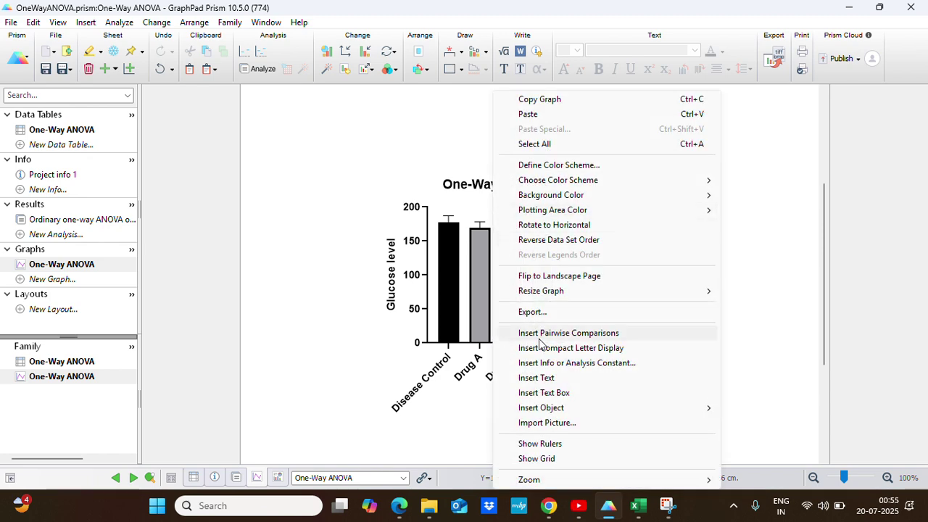
{"action": "left_click", "coordinate": [578, 338]}
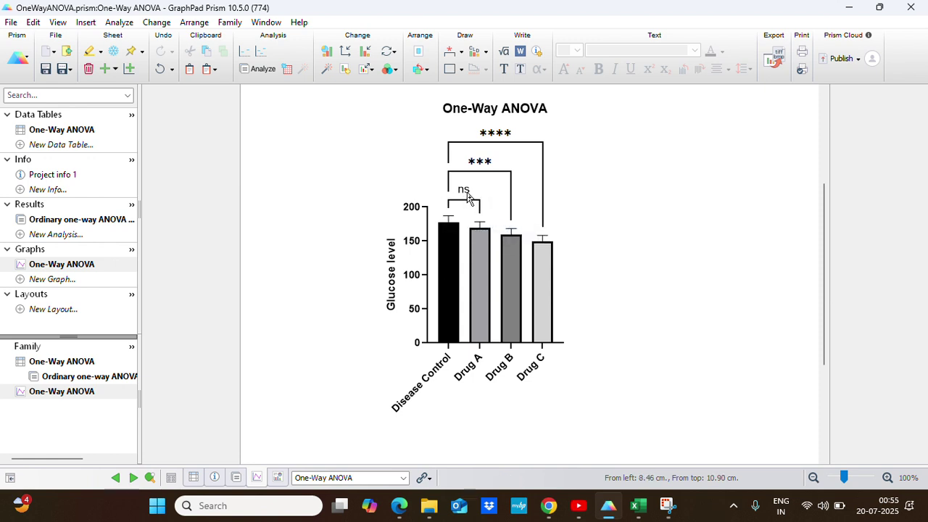
Check the graph's significance marks against the summary column of the multiple comparisons results, and return to the graph.
{"action": "left_click", "coordinate": [61, 220]}
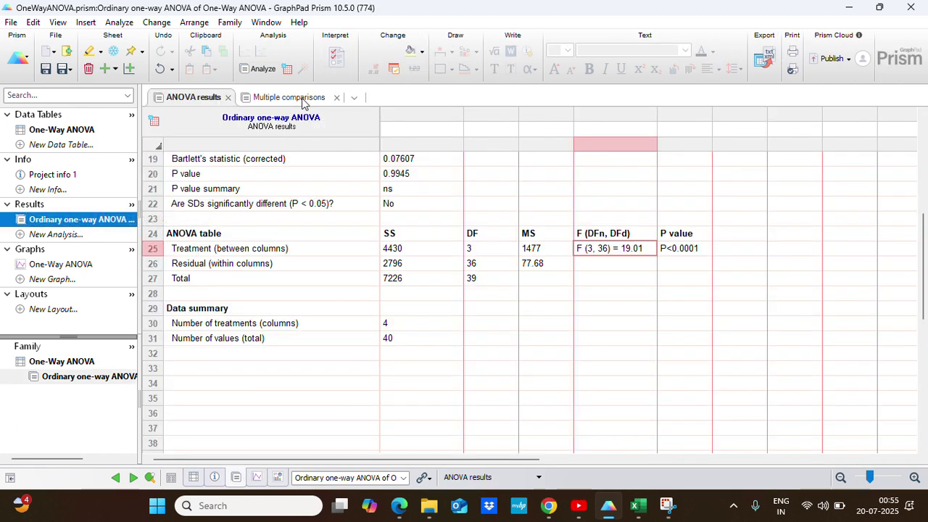
{"action": "left_click", "coordinate": [303, 100]}
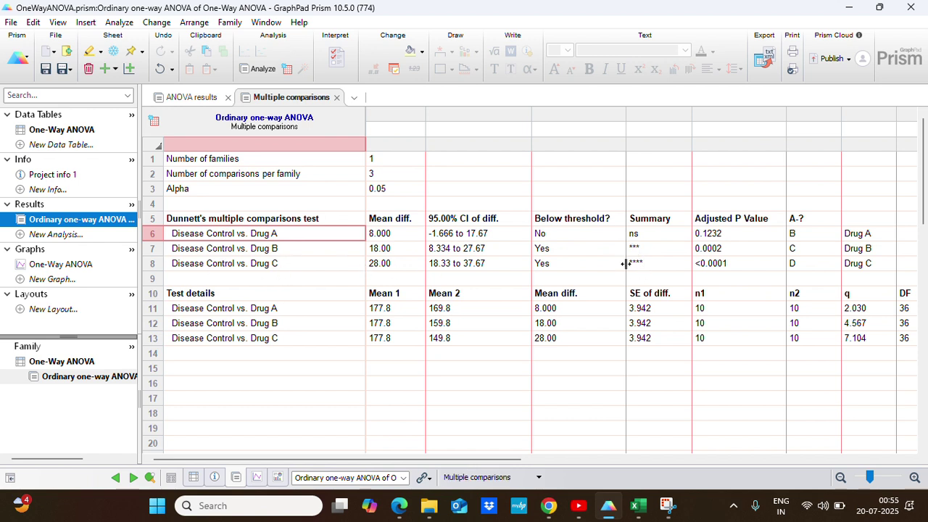
{"action": "left_click", "coordinate": [58, 264]}
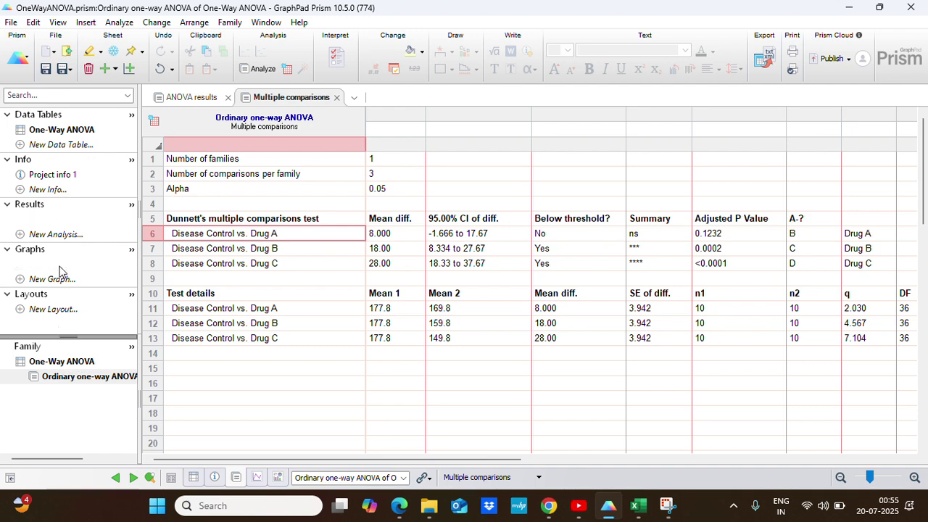